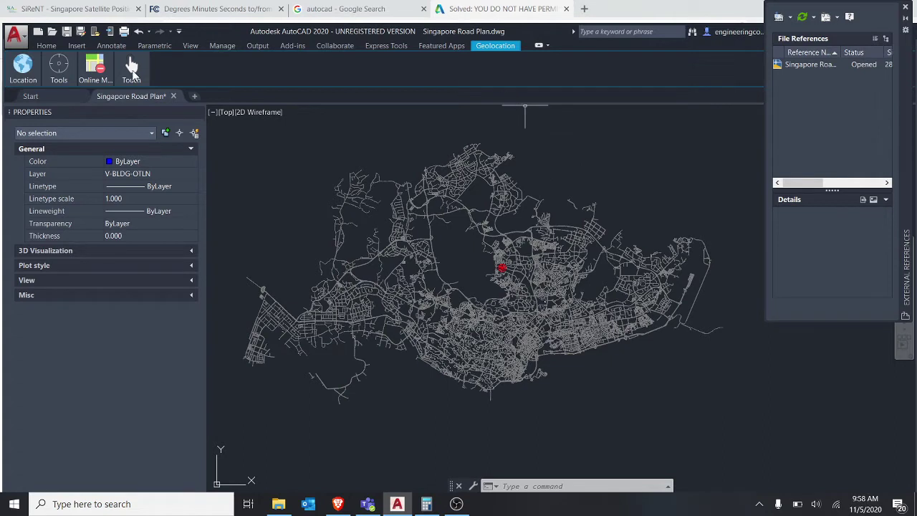
- Close the External References palette and maximize the AutoCAD window with the Insert ribbon shown
click(77, 45)
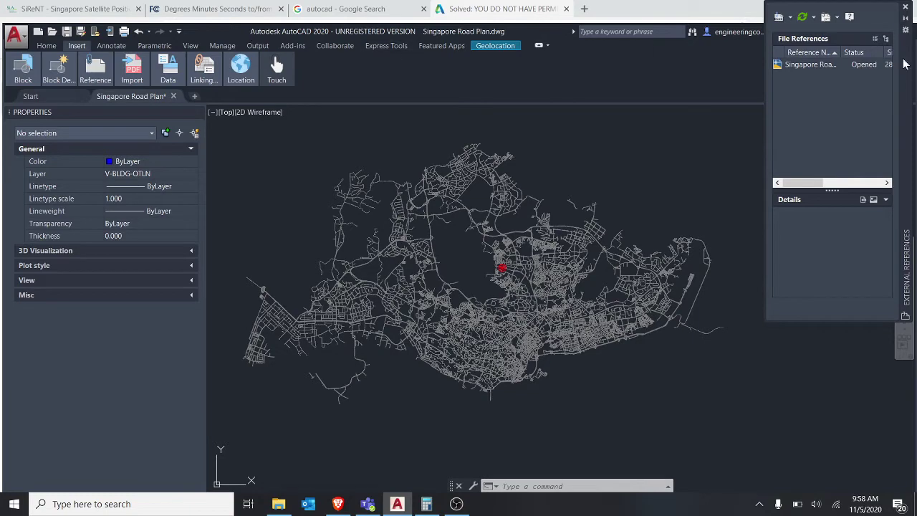
click(905, 8)
click(894, 31)
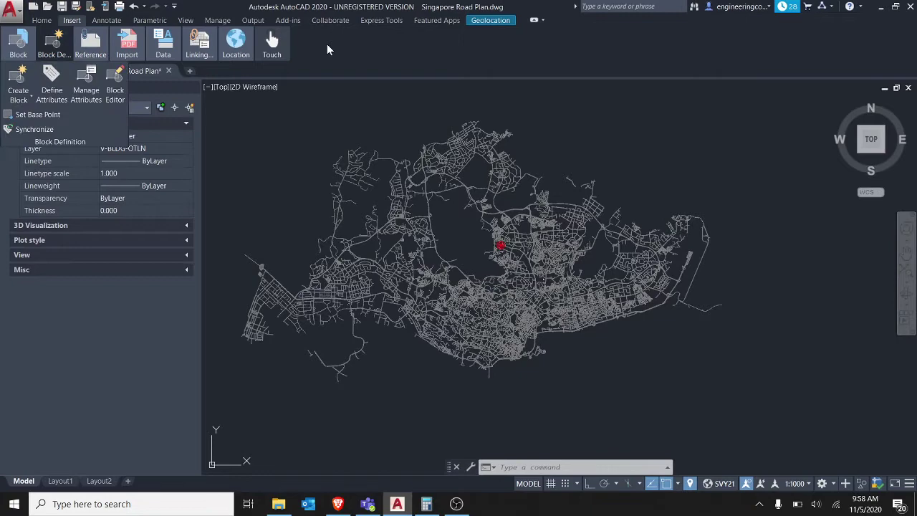
click(535, 21)
click(535, 21)
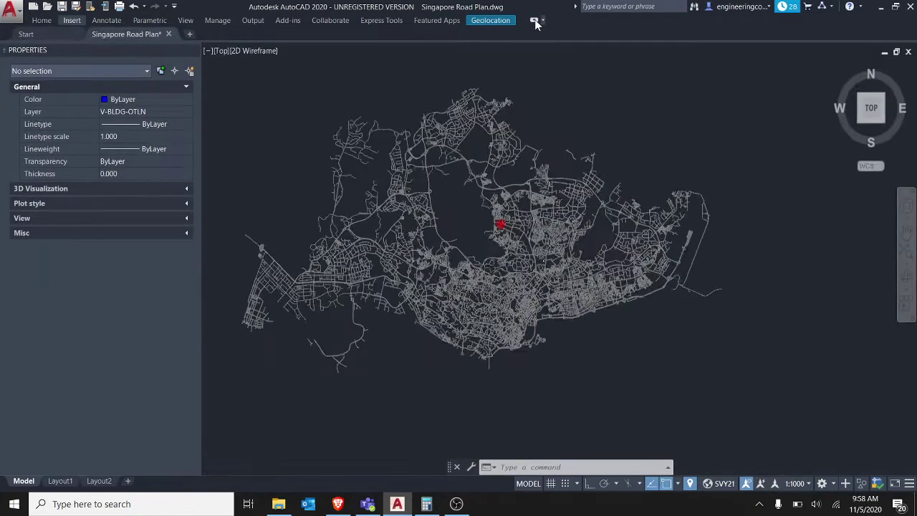
click(535, 21)
click(535, 21)
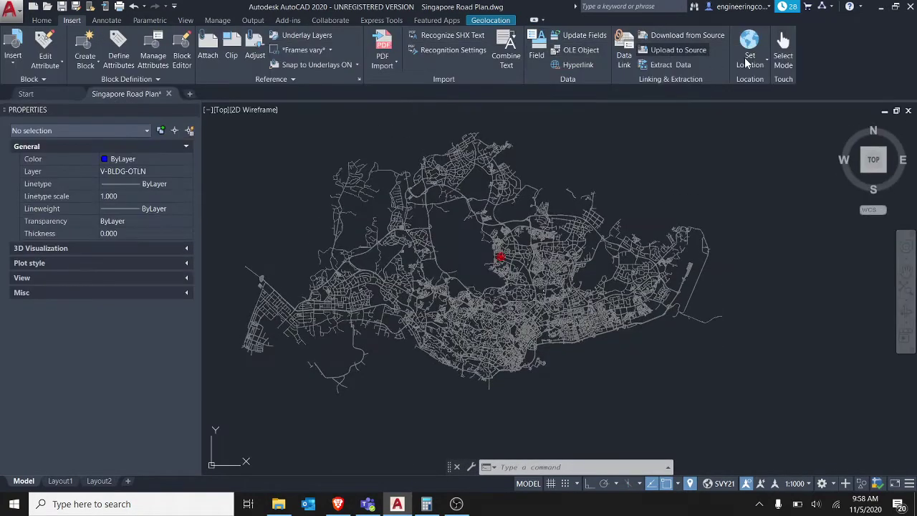
- Open the Geographic Location map via Set Location > From Map on the Location panel
click(747, 61)
click(747, 55)
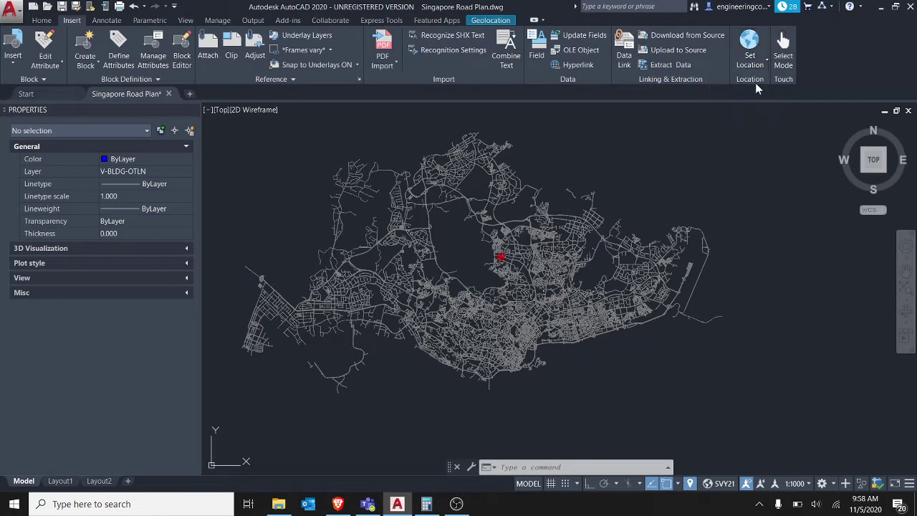
click(749, 58)
click(751, 86)
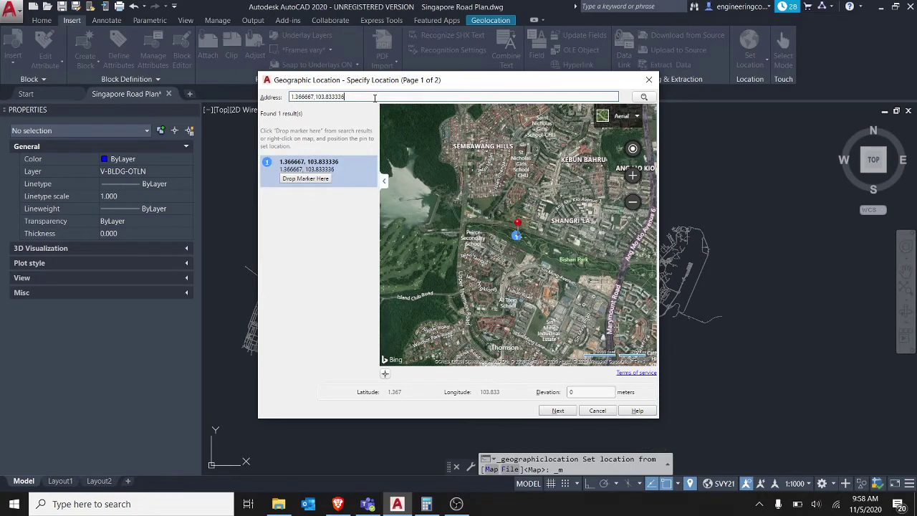
- Search the location map for SINGAPORE and pick the second result, Singapore, Singapore
drag(379, 96, 227, 96)
text(SINGAPORE)
key(Return)
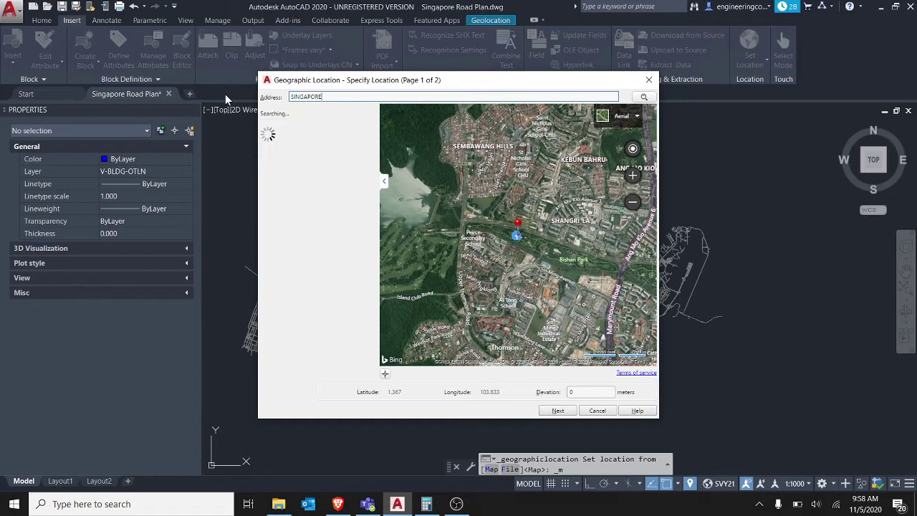
click(335, 209)
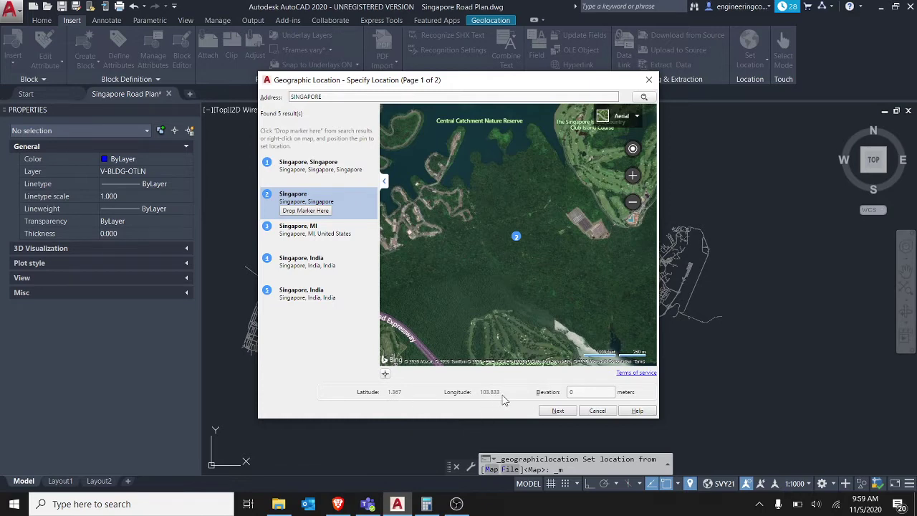
- Switch the browser to the SiReNT Plane Coordinate System page's Origin of Projection section
click(338, 503)
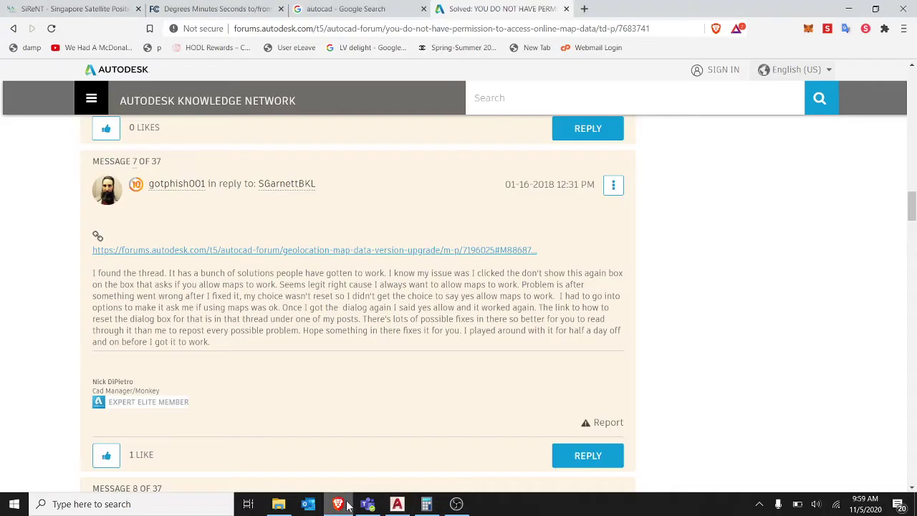
click(338, 503)
click(338, 503)
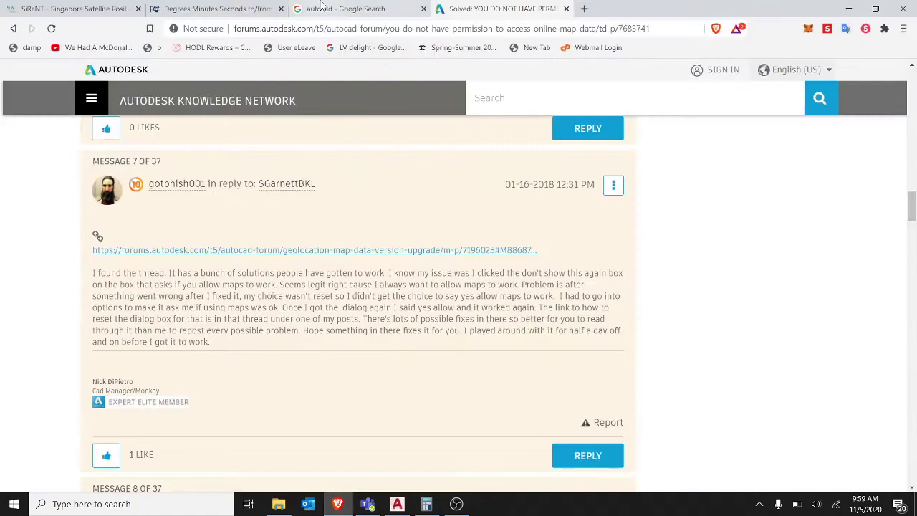
click(343, 9)
click(86, 9)
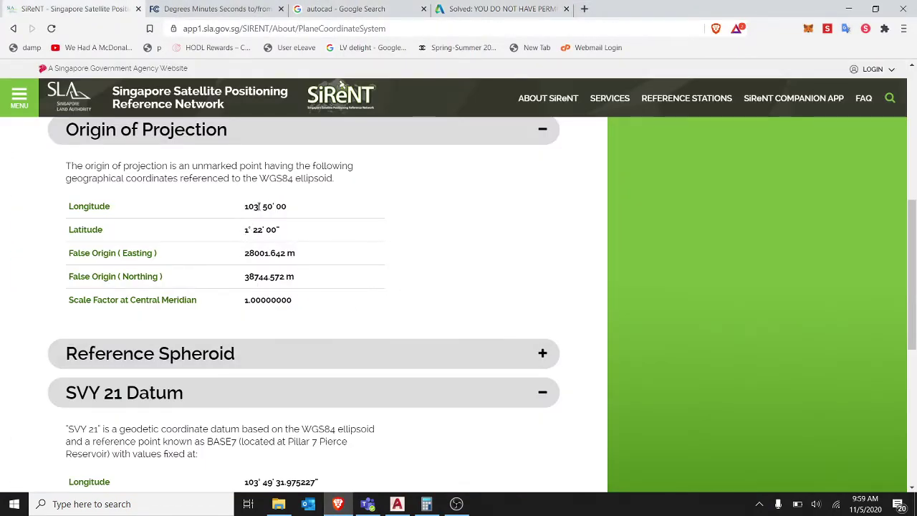
scroll(314, 156, up, 10)
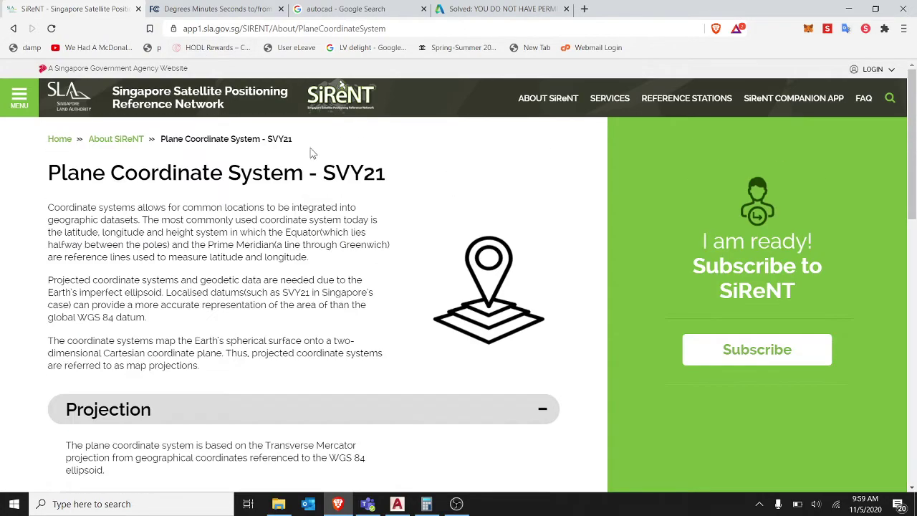
scroll(349, 184, down, 10)
scroll(344, 205, up, 5)
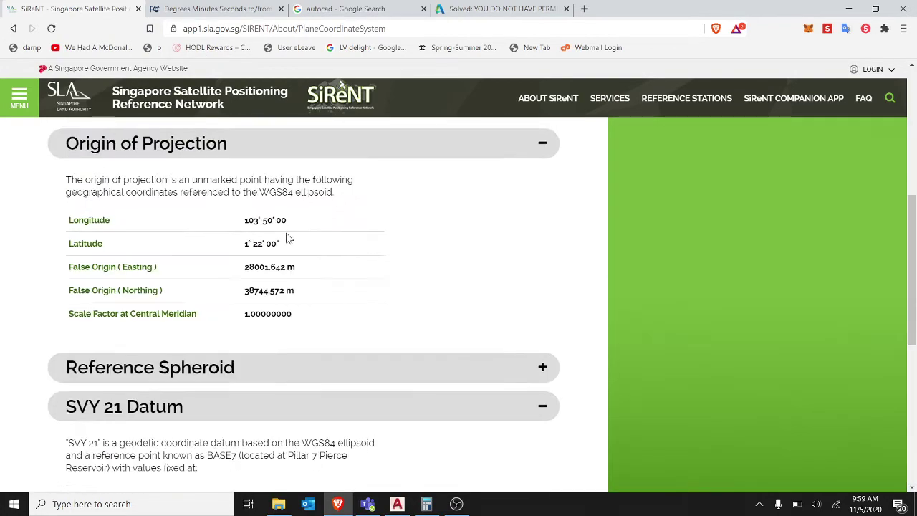
- Select the origin's latitude and longitude values and place Calculator beside them
drag(243, 227, 293, 248)
click(244, 227)
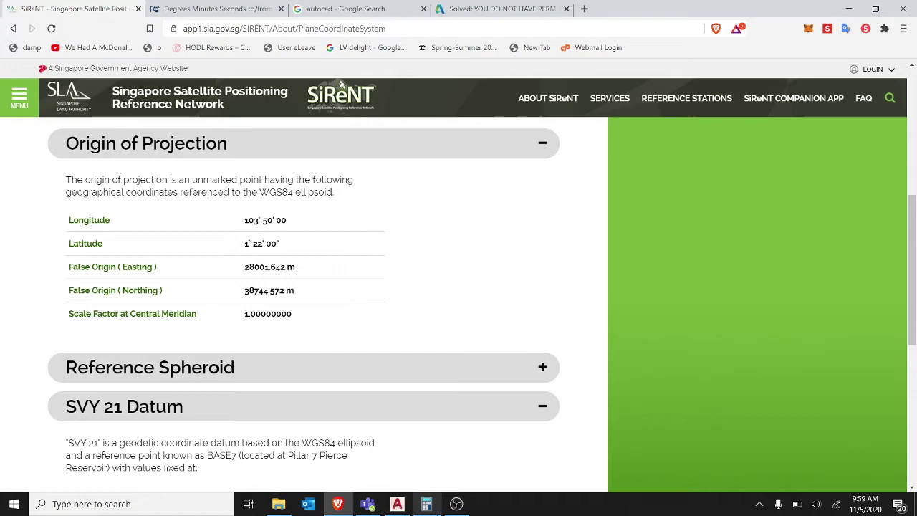
click(436, 505)
drag(261, 84, 617, 95)
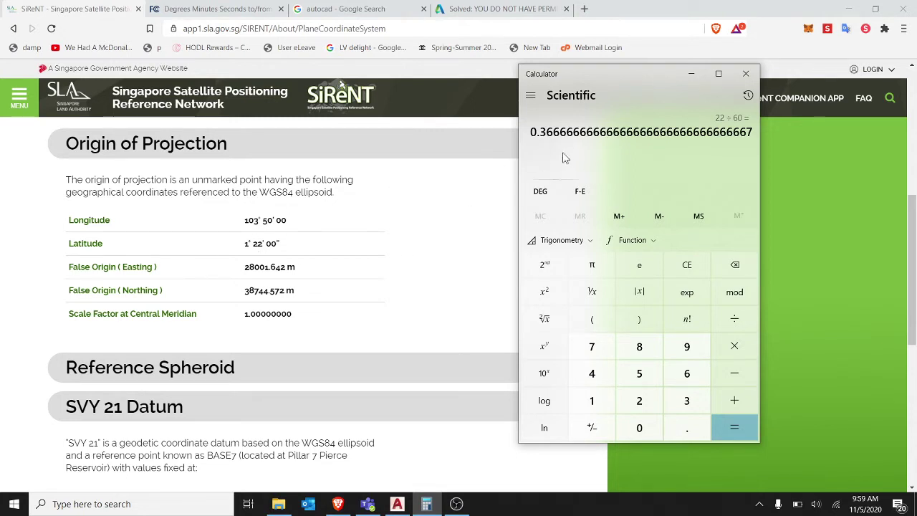
- Clear Calculator and compute 50 ÷ 60 = 0.8333 for the longitude's minutes
click(397, 503)
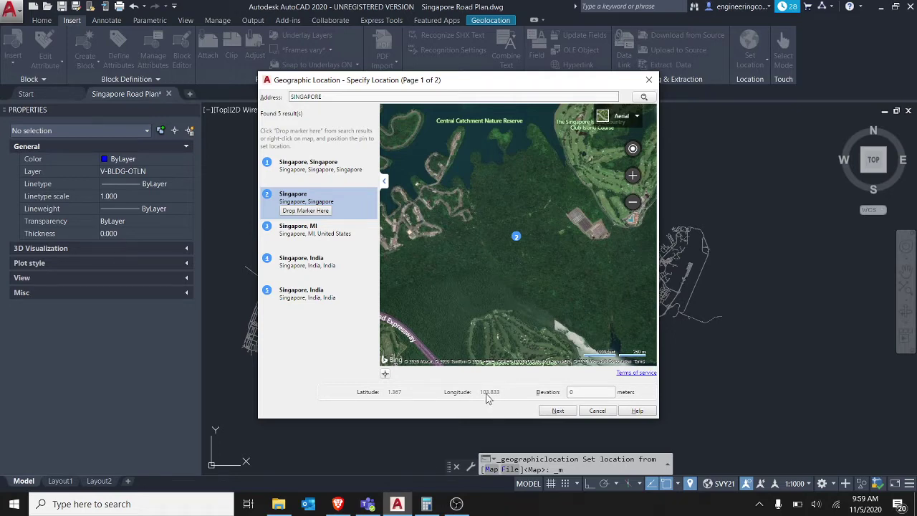
click(456, 504)
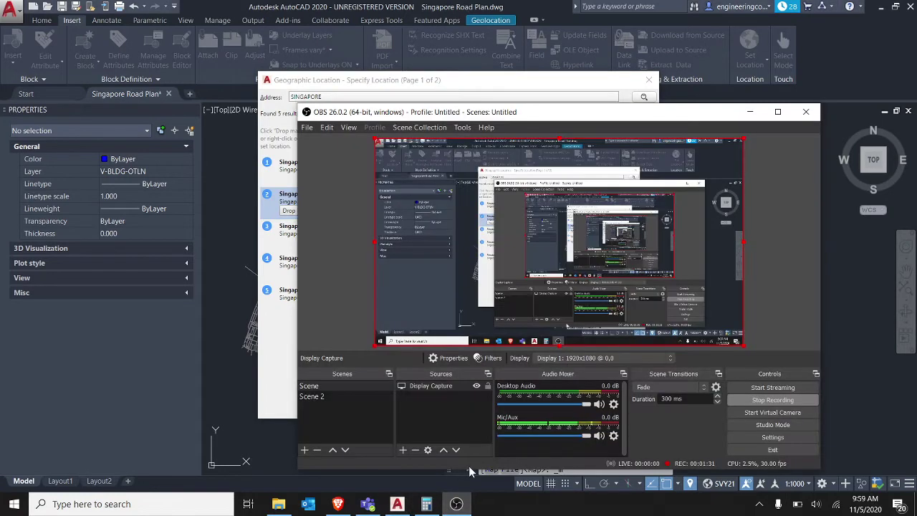
click(456, 503)
click(426, 504)
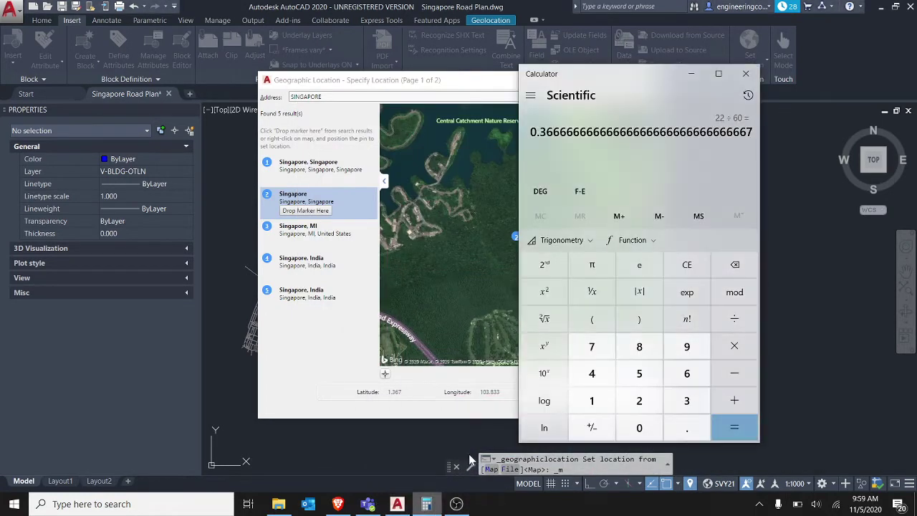
click(686, 265)
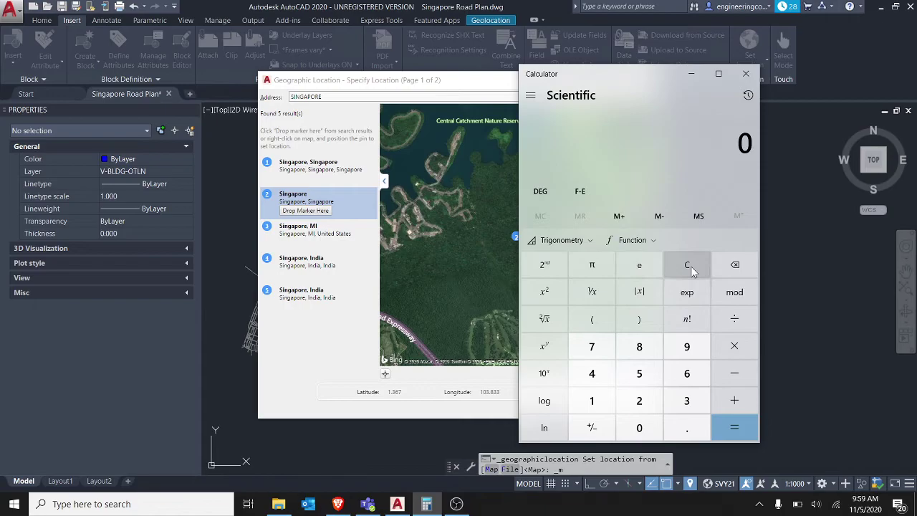
click(337, 504)
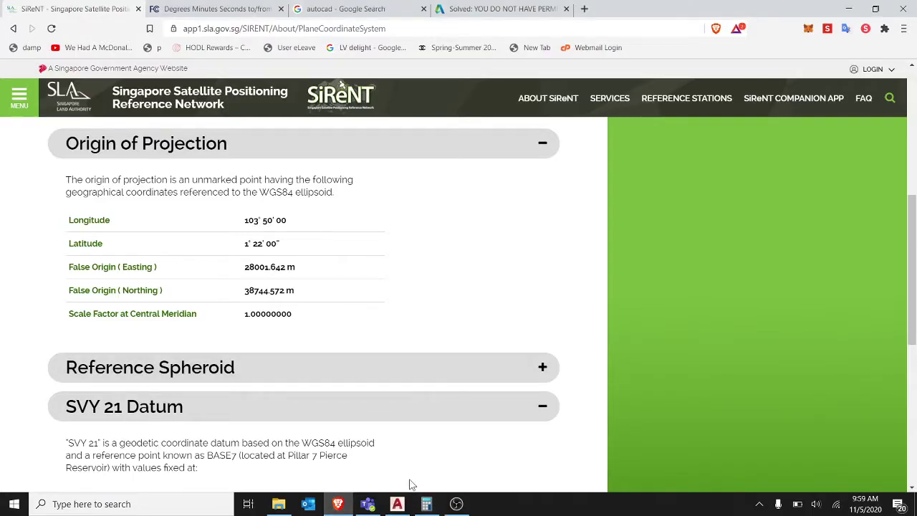
click(426, 504)
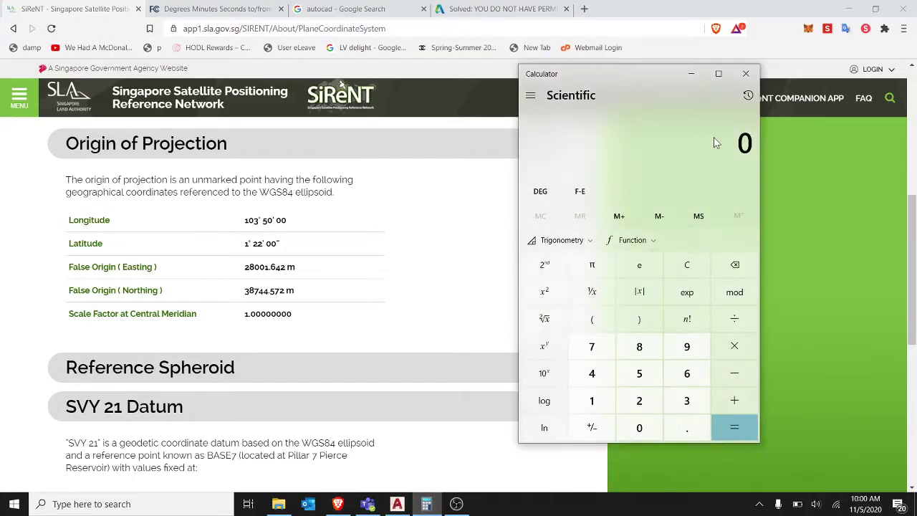
text(50/60)
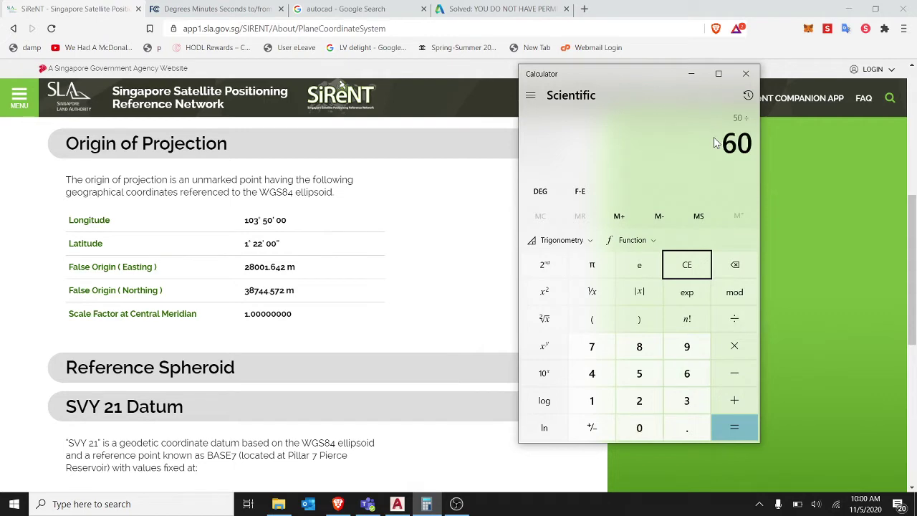
key(Return)
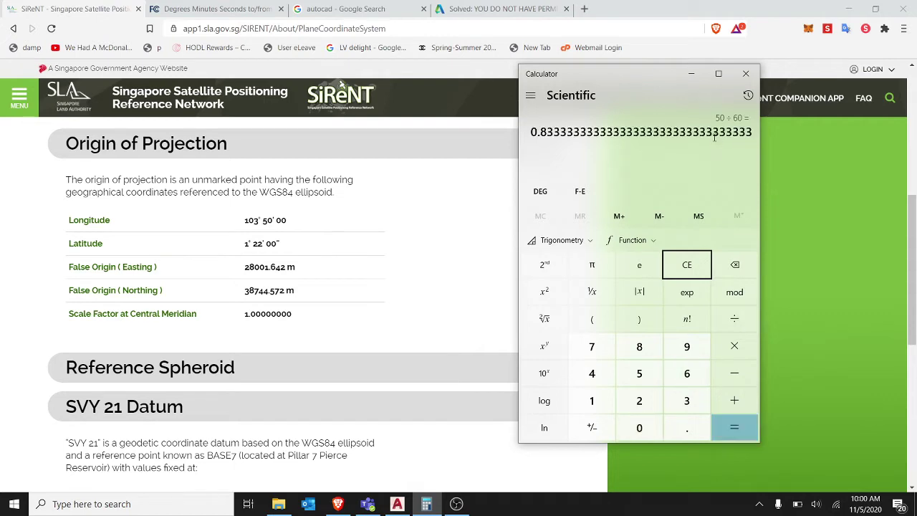
- Search the AutoCAD location map for coordinates 1.366666666, 103.83333333
click(859, 9)
click(859, 8)
click(452, 280)
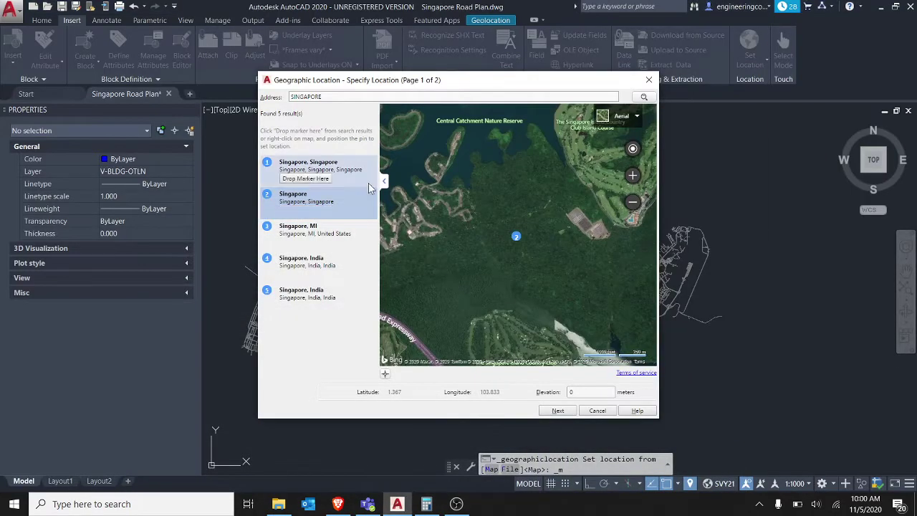
click(356, 97)
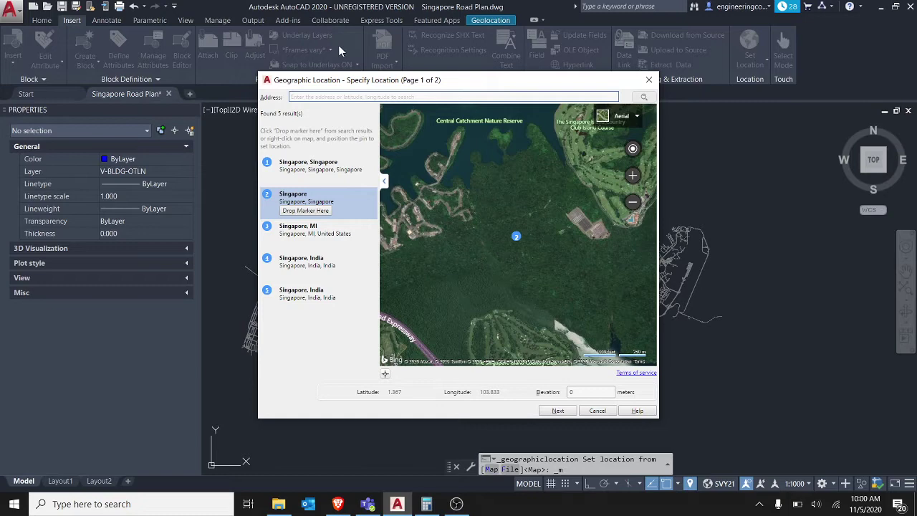
text(1.366666686,)
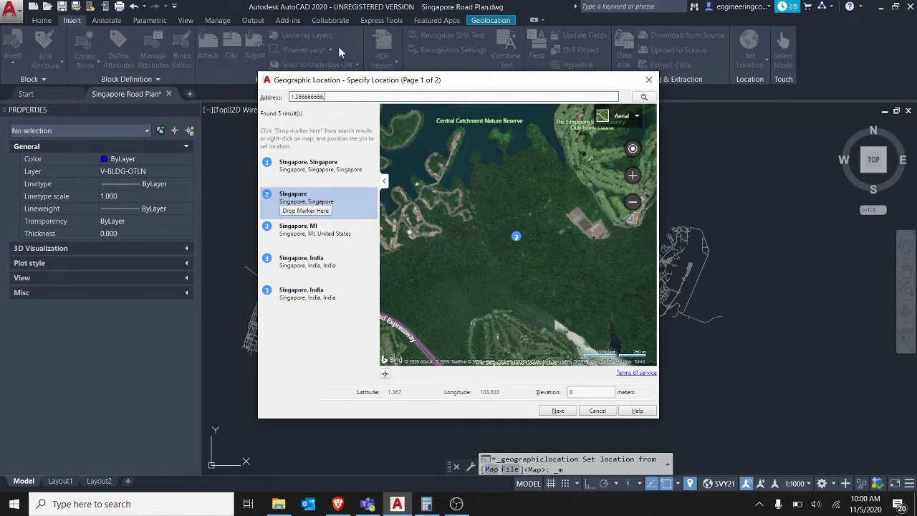
text(103.83333333)
key(Return)
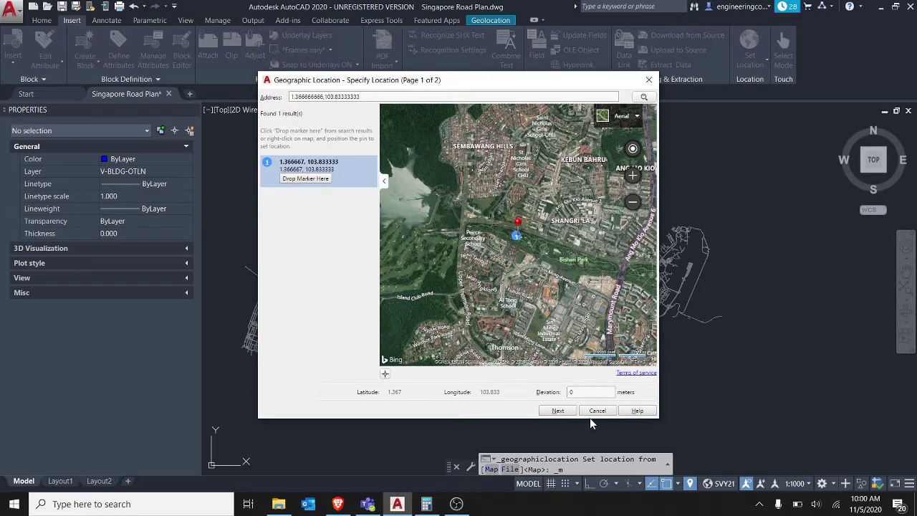
- Choose SVY21 as the coordinate system with the (GMT+08:00) Kuala Lumpur, Singapore time zone
click(557, 411)
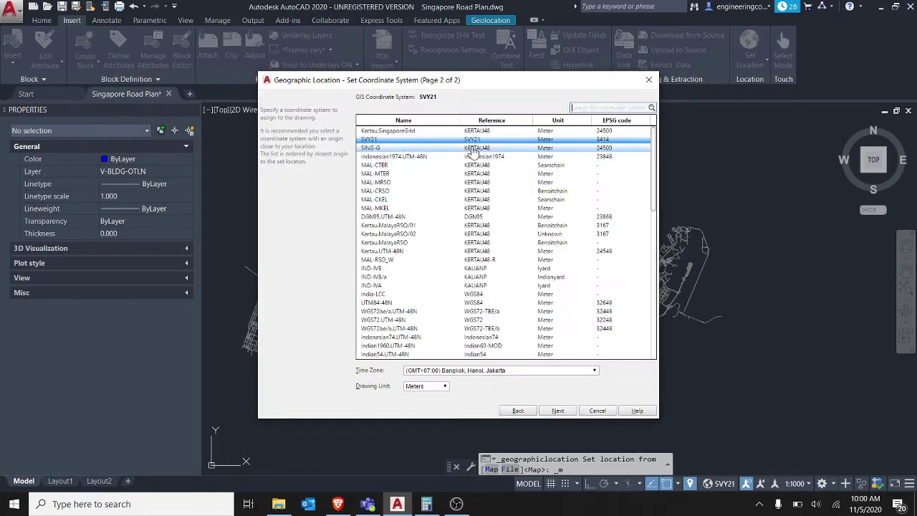
click(489, 140)
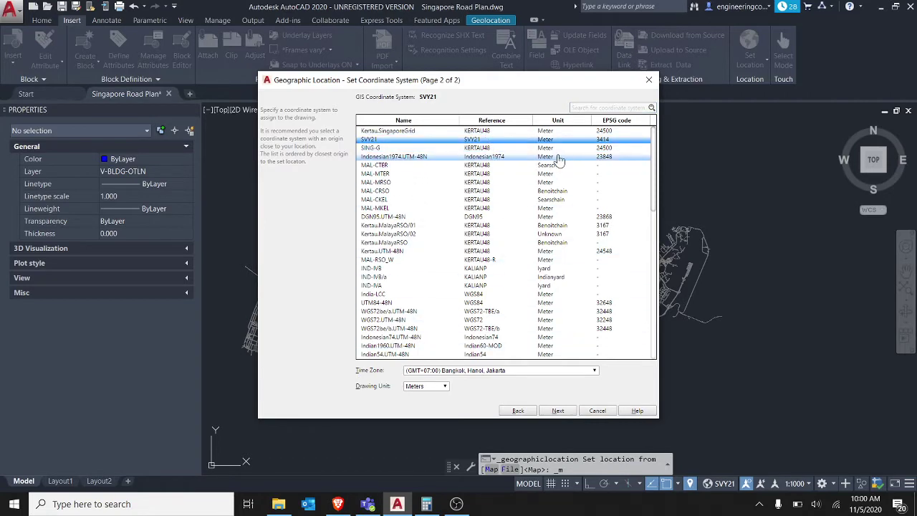
drag(655, 163, 637, 125)
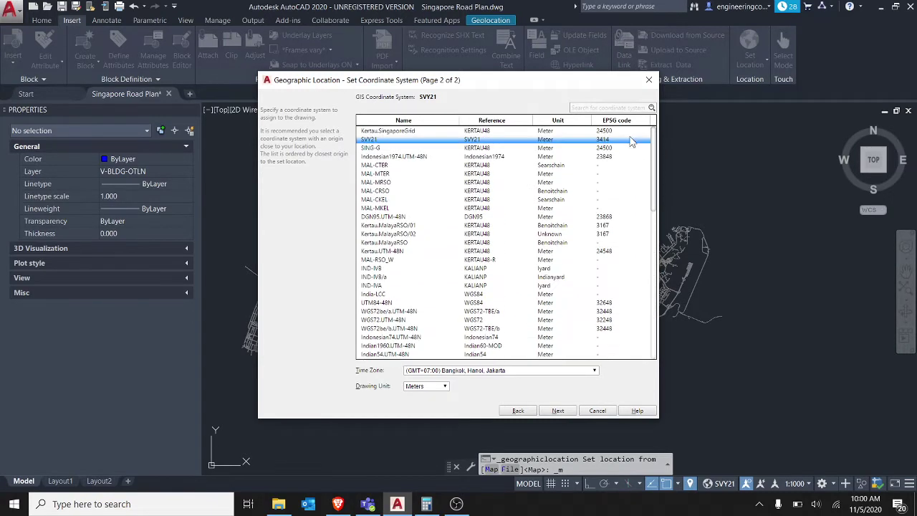
click(469, 370)
scroll(477, 329, down, 7)
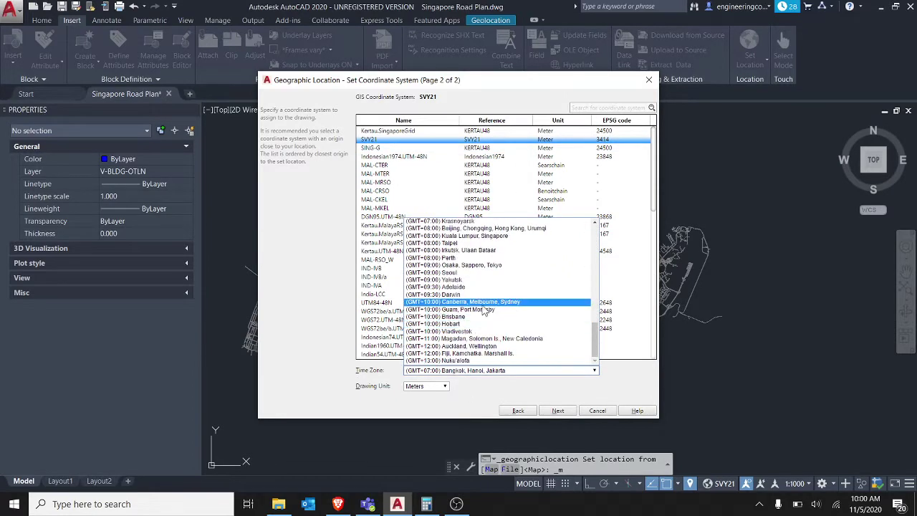
click(480, 238)
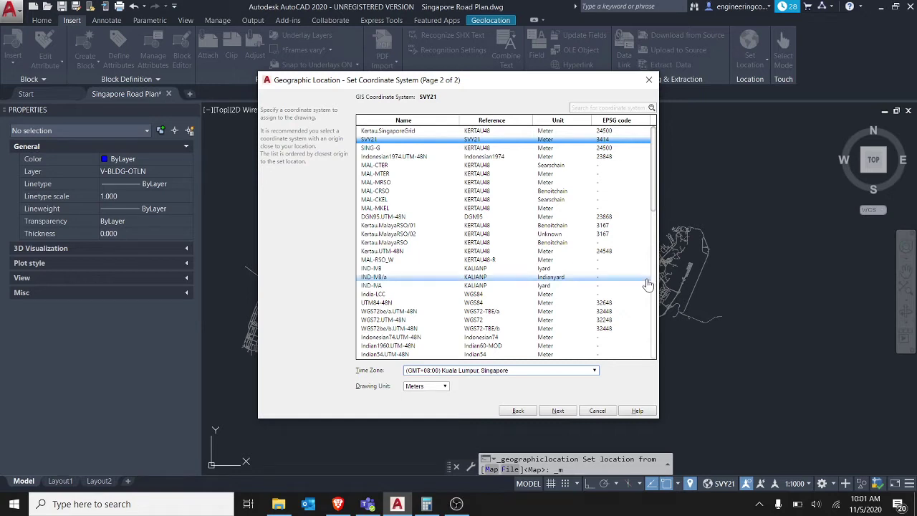
click(558, 412)
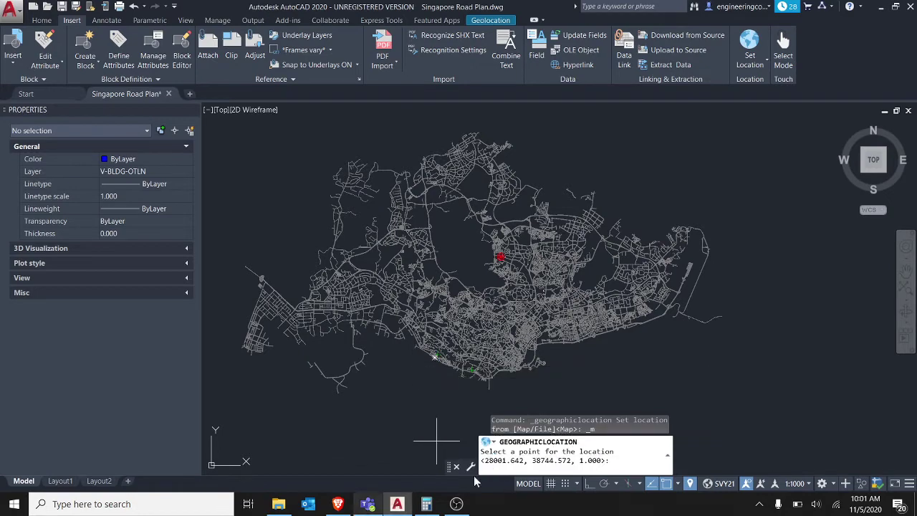
- Enter location easting 28001.642 and northing 38744.572, using the SiReNT page as reference
click(338, 505)
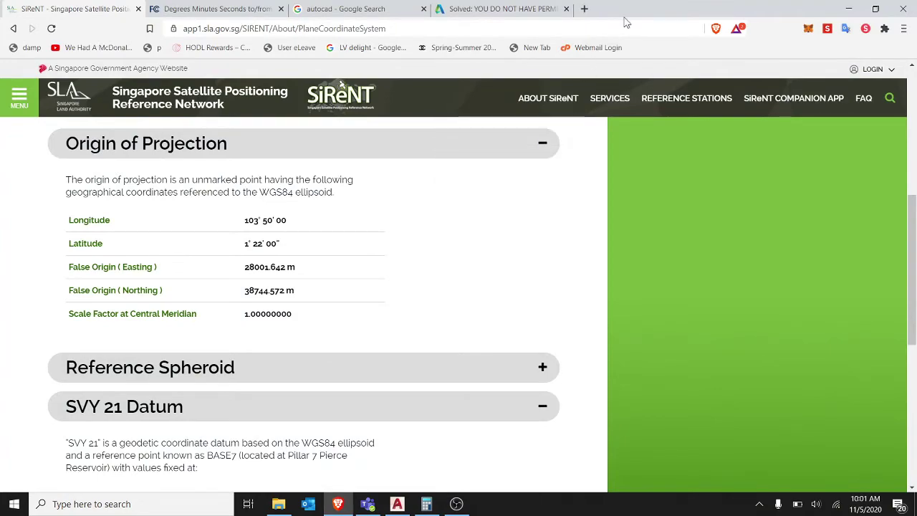
drag(835, 5, 371, 28)
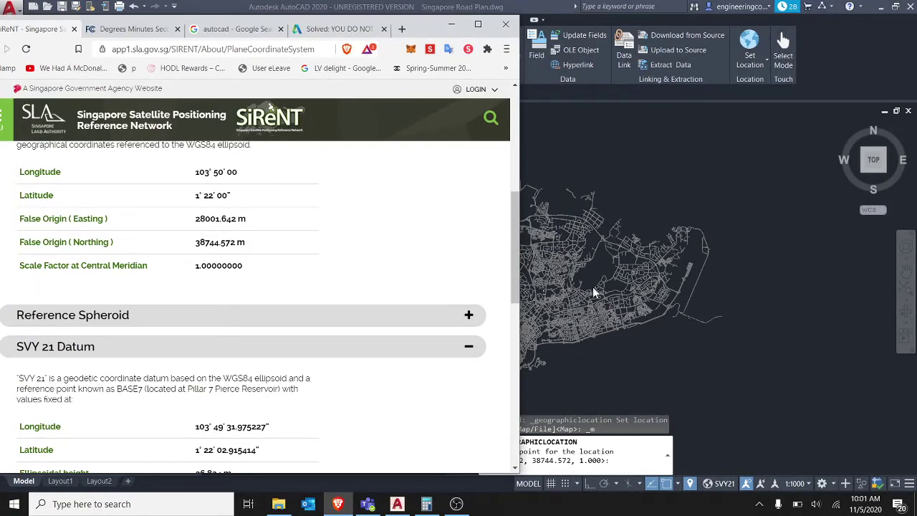
click(667, 323)
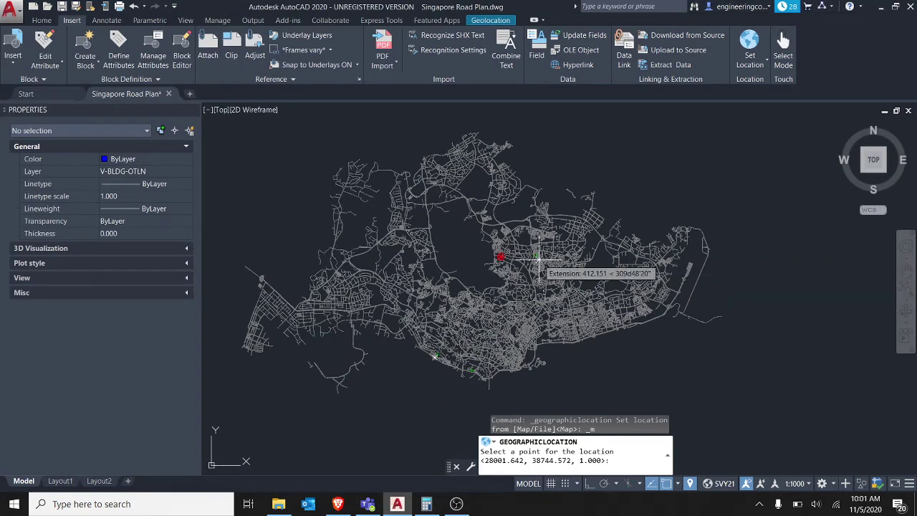
text(2)
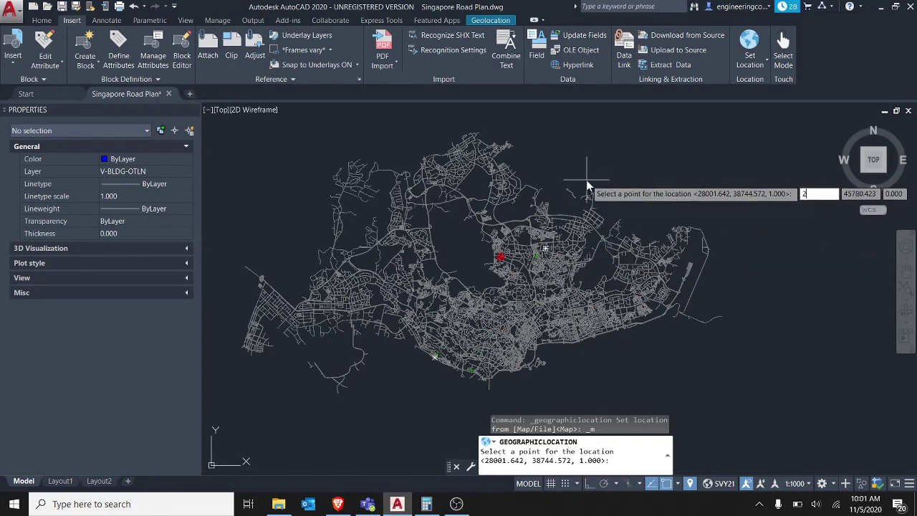
text(8001.642)
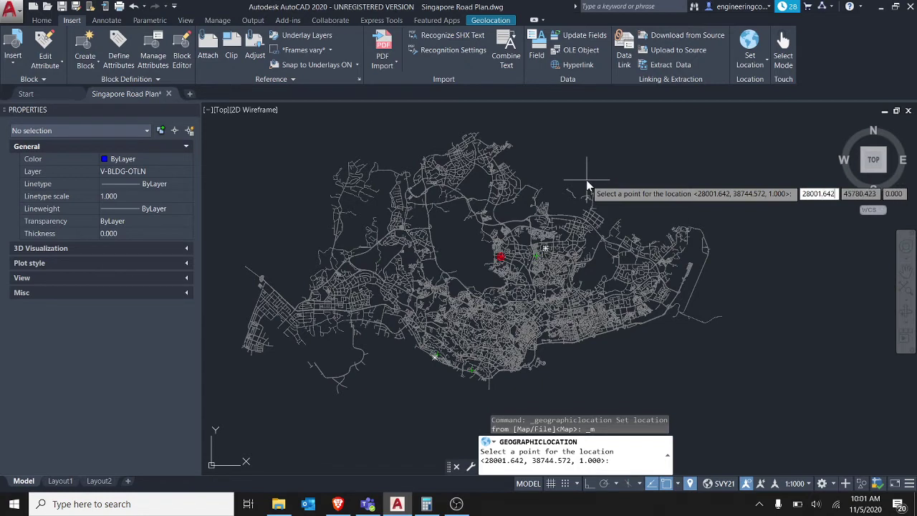
key(Tab)
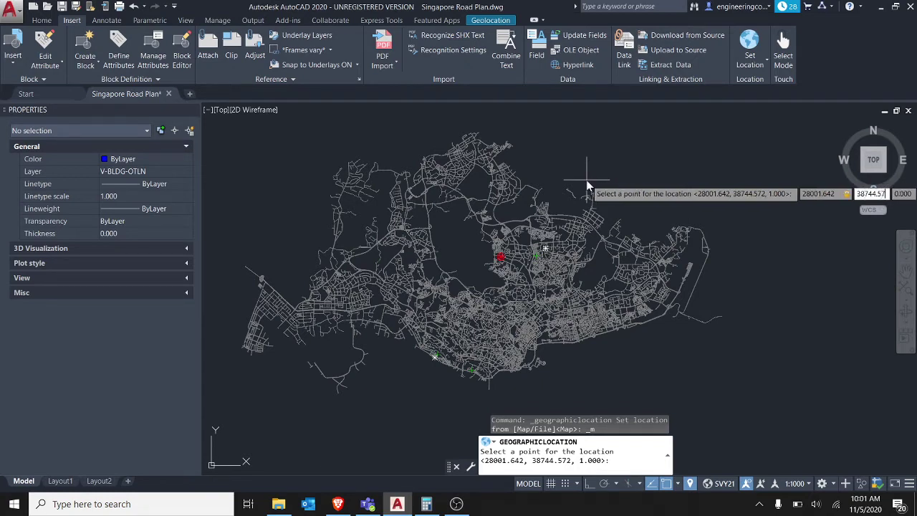
text(2)
key(Tab)
text(1)
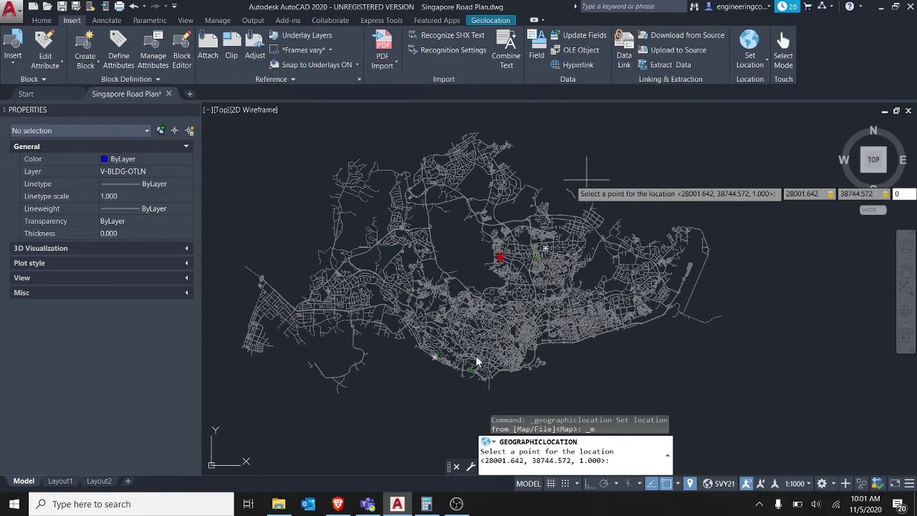
- Complete the location point with elevation 26.824 and set the north angle to 90
click(338, 504)
scroll(289, 321, down, 2)
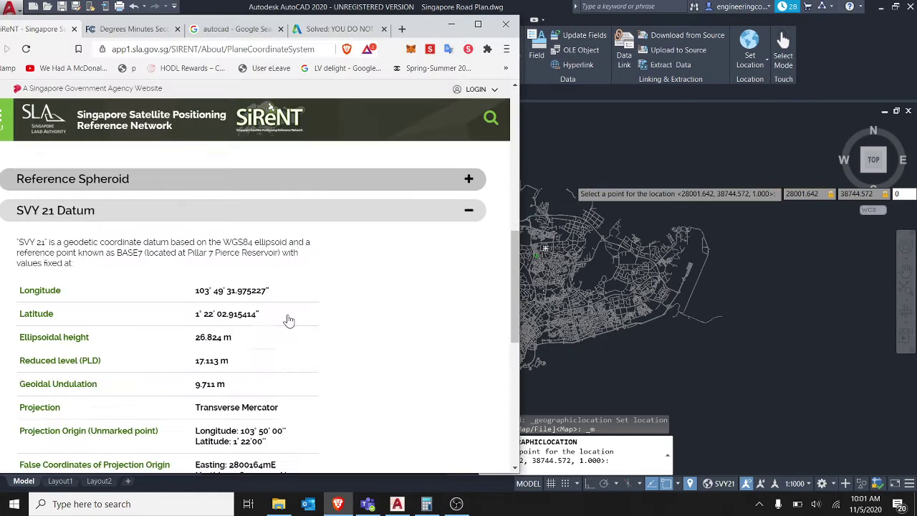
scroll(289, 320, down, 1)
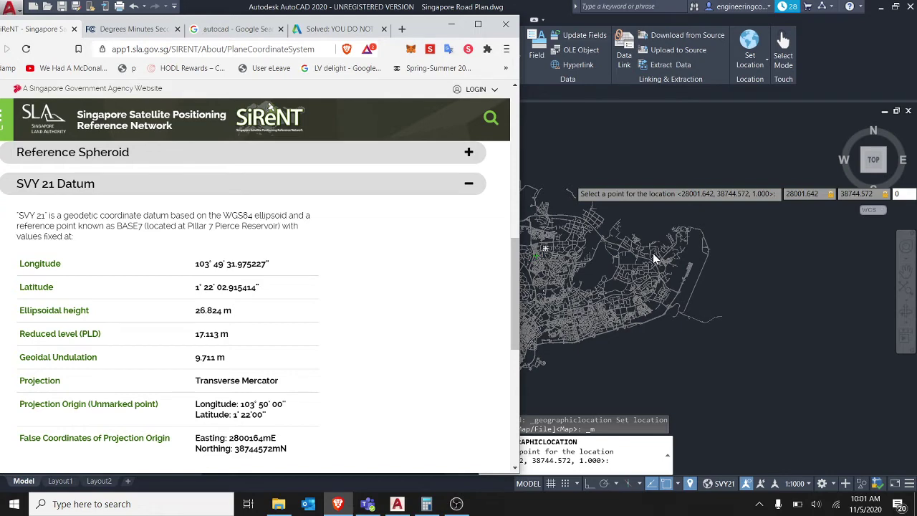
click(450, 28)
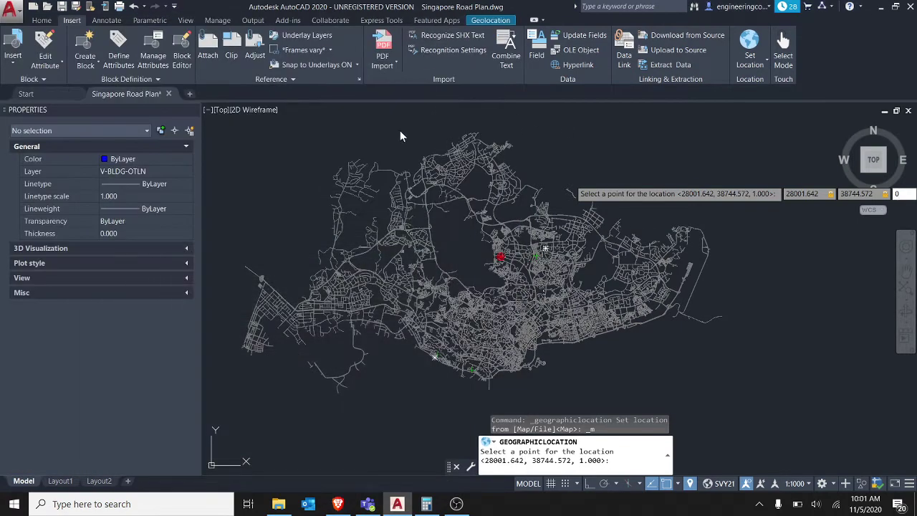
text(24)
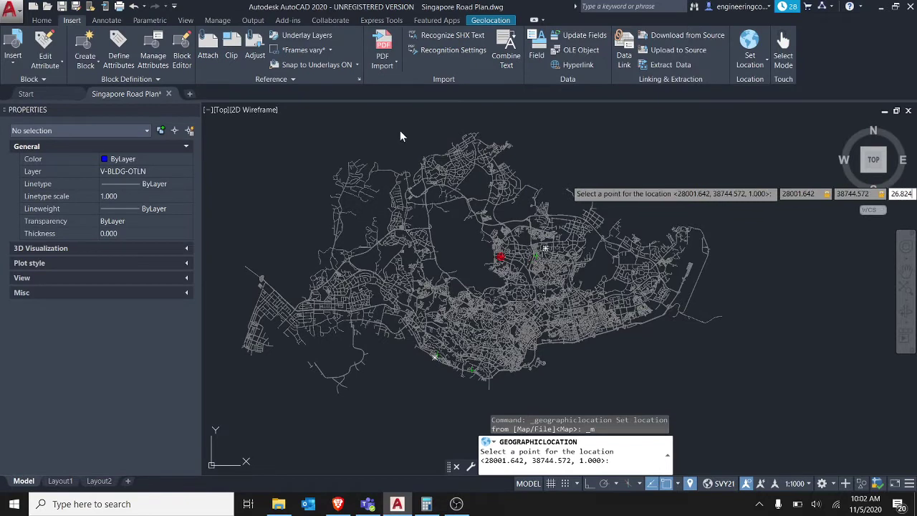
key(Return)
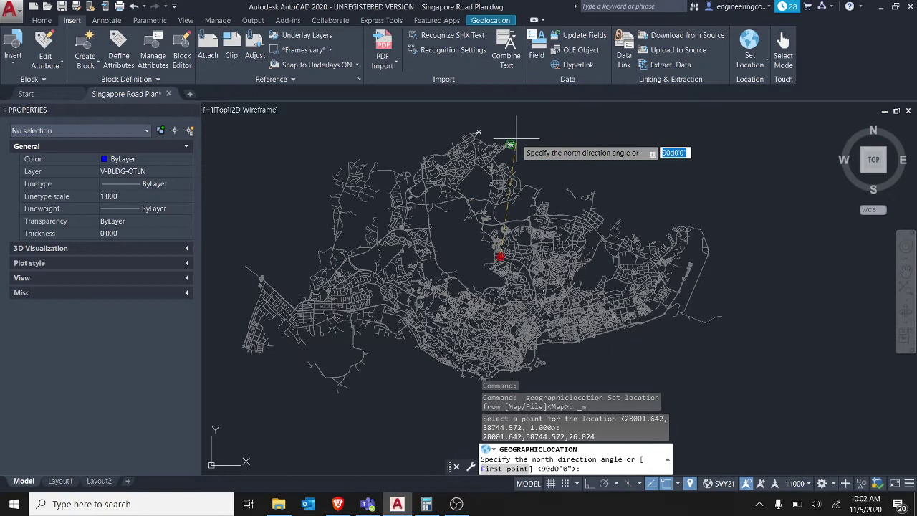
text(90)
key(Return)
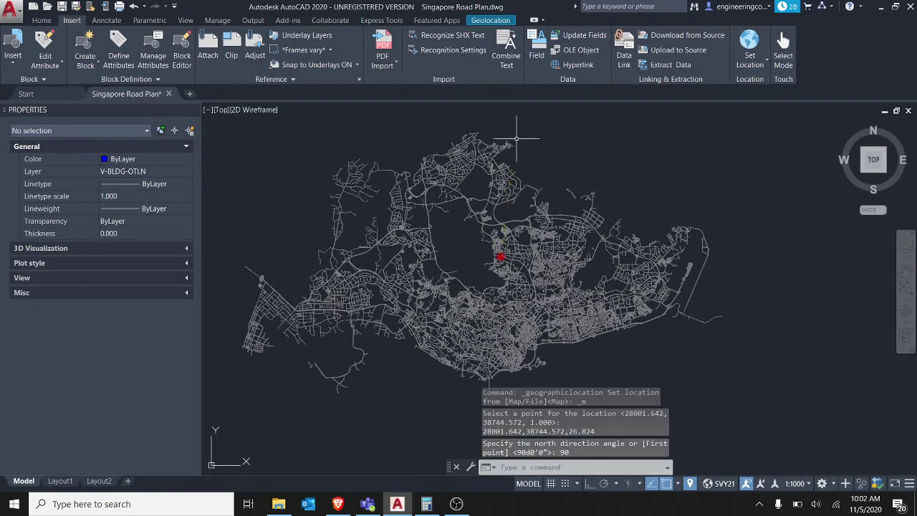
key(Return)
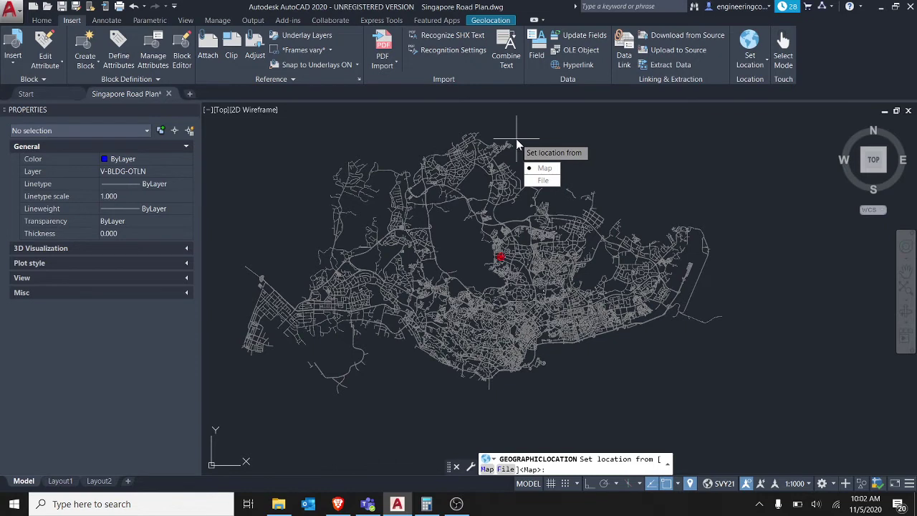
key(Escape)
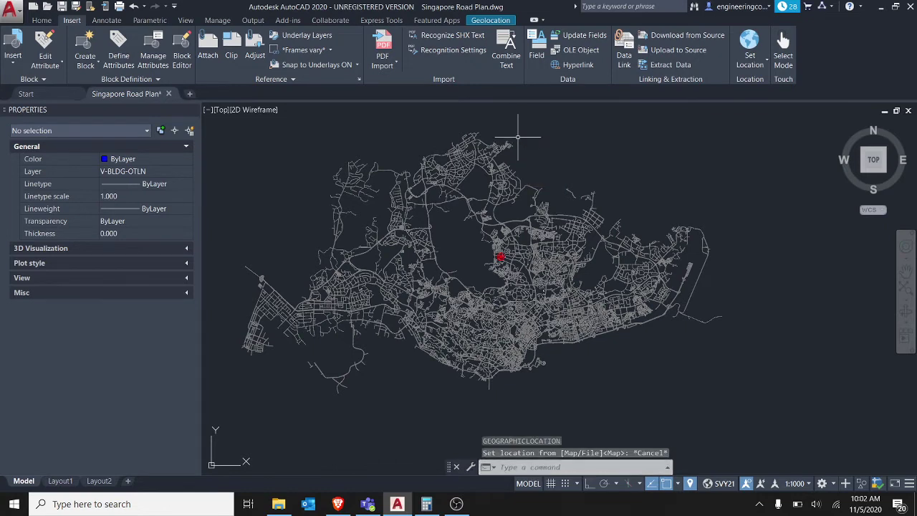
click(642, 147)
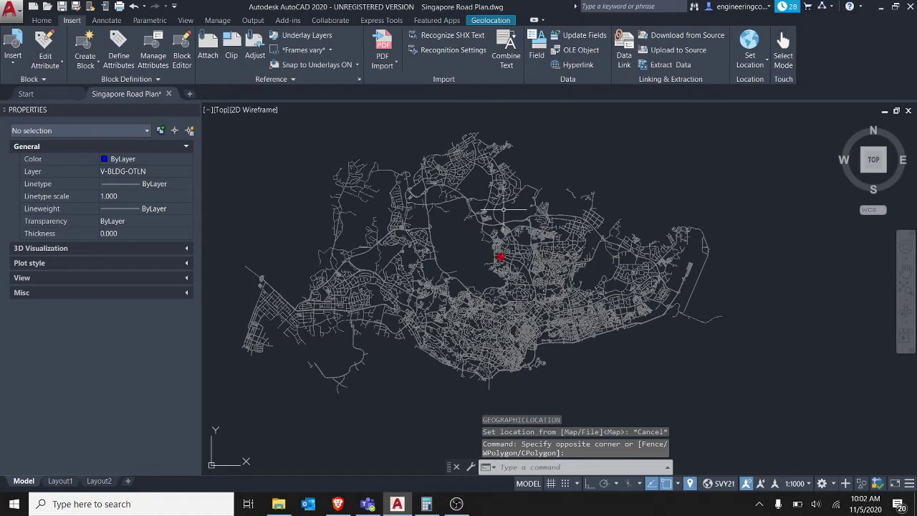
click(648, 163)
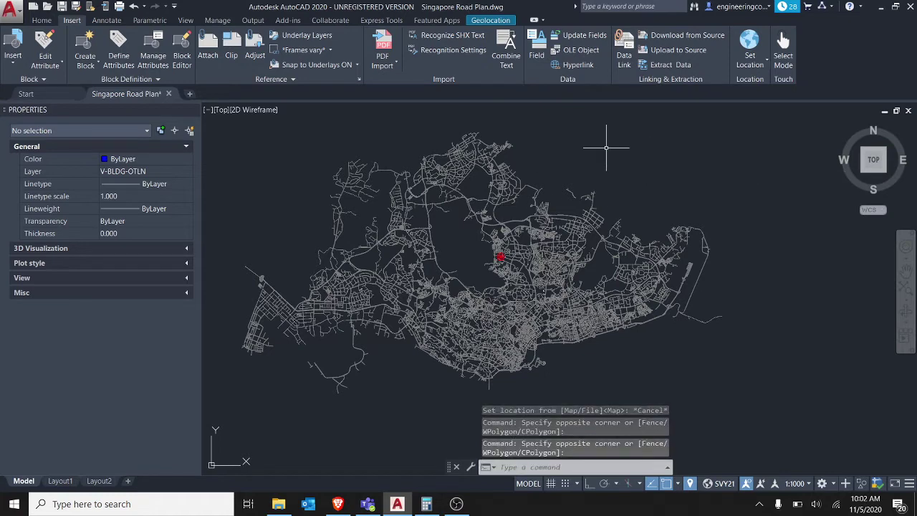
text(GEOMAP)
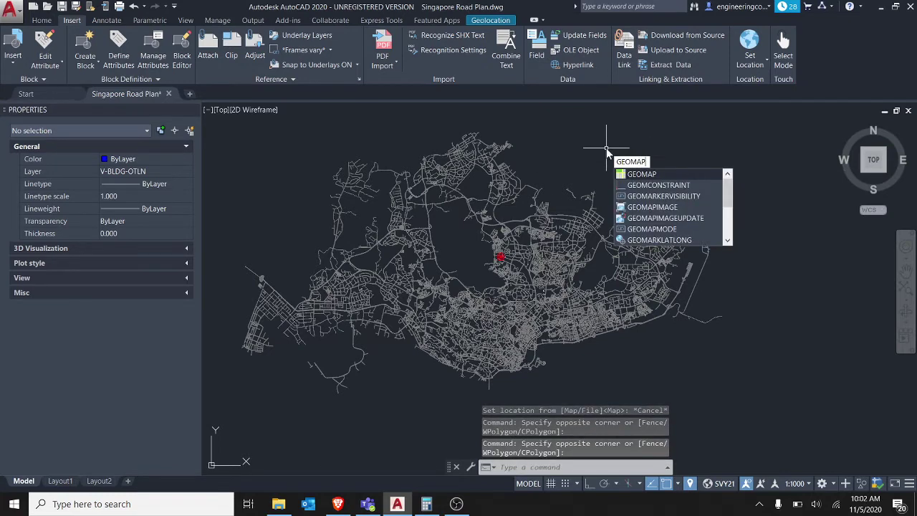
key(Return)
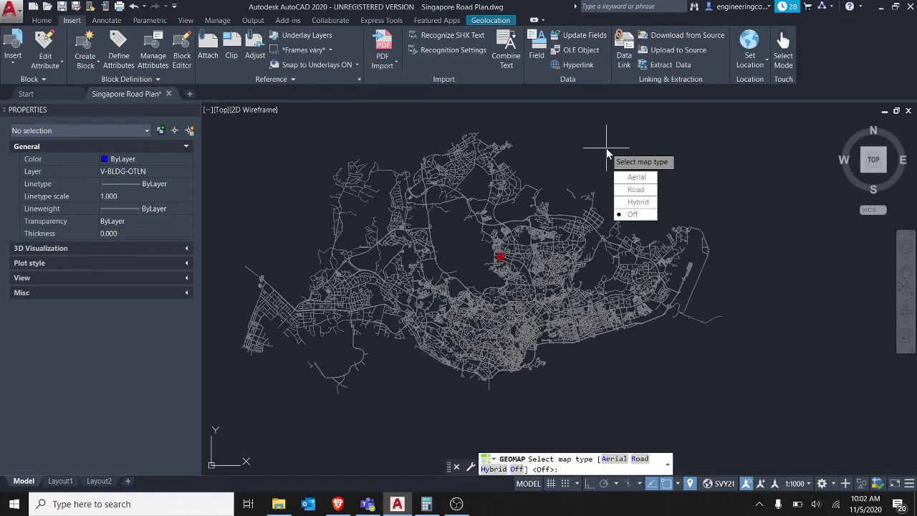
text(A)
key(Return)
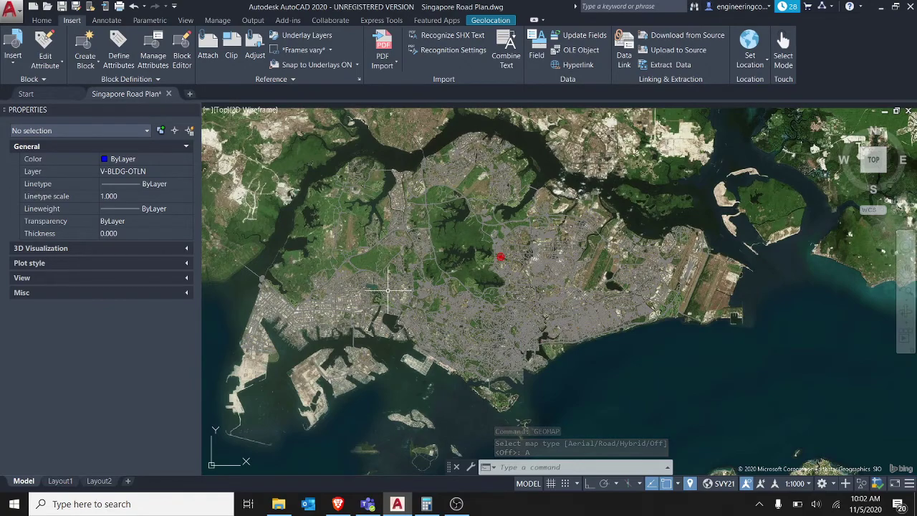
scroll(434, 241, up, 5)
scroll(601, 272, down, 4)
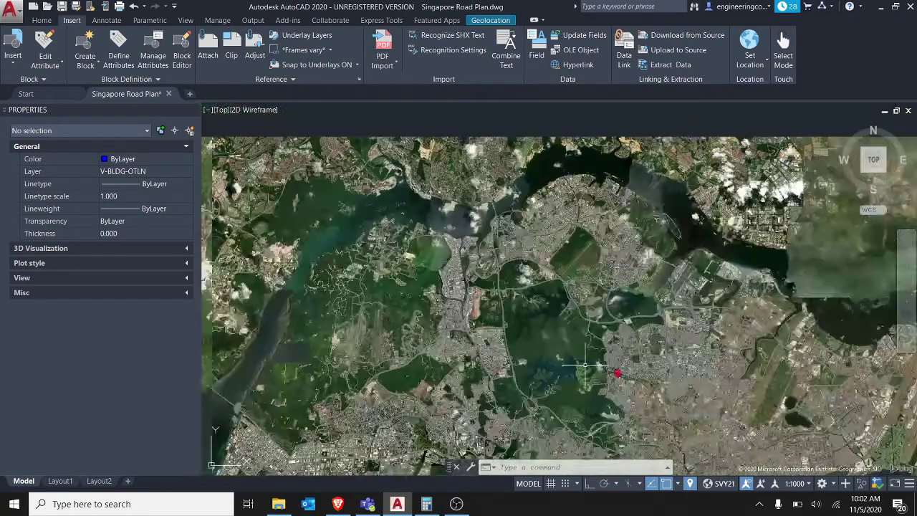
scroll(546, 174, down, 2)
scroll(546, 174, up, 1)
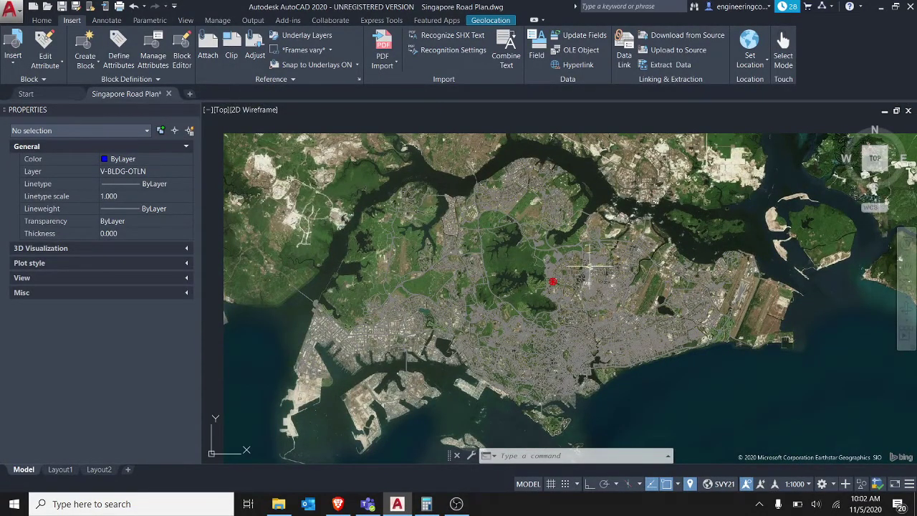
middle_drag(588, 266, 542, 227)
middle_drag(510, 256, 566, 258)
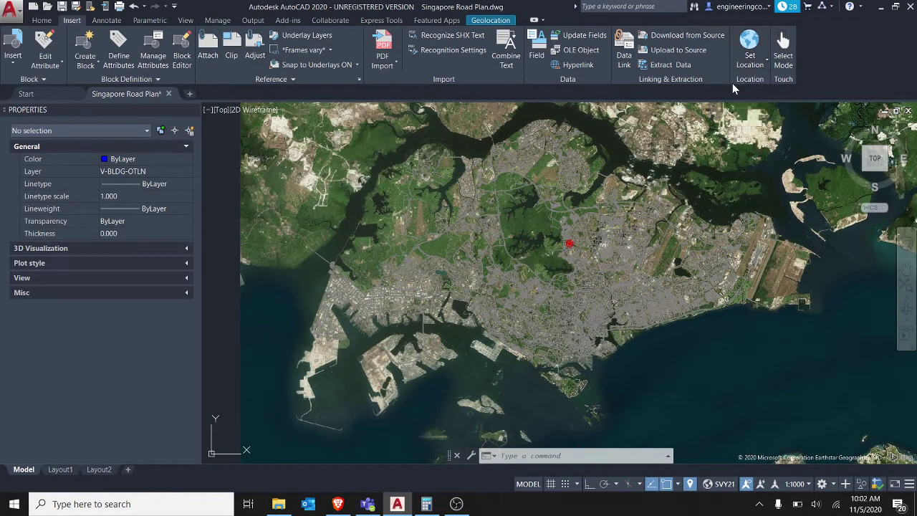
- Search the map for SINGAPORE and drop the marker on the downtown Singapore result
click(750, 46)
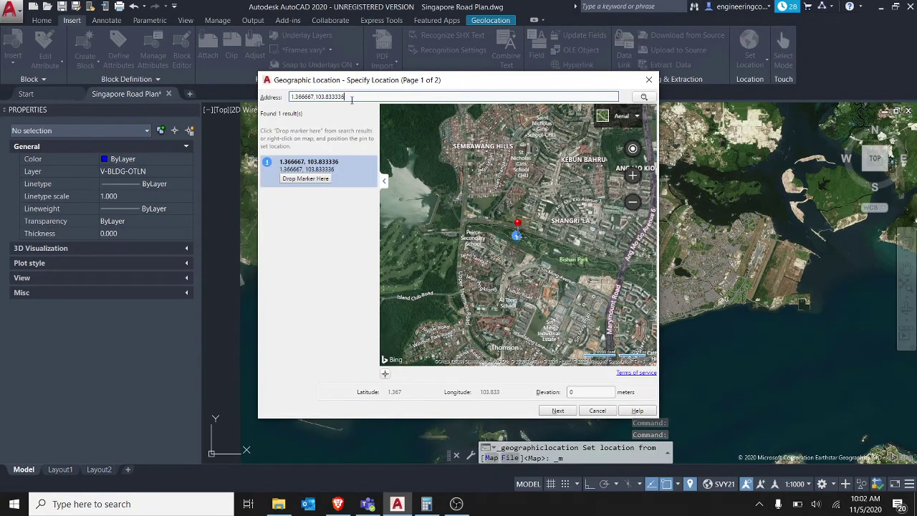
drag(352, 98, 152, 97)
text(SINGAPORE)
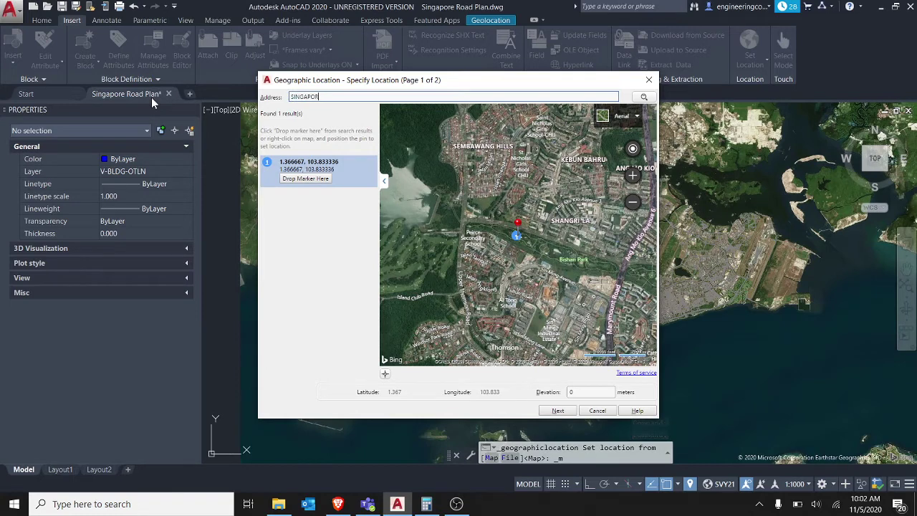
key(Return)
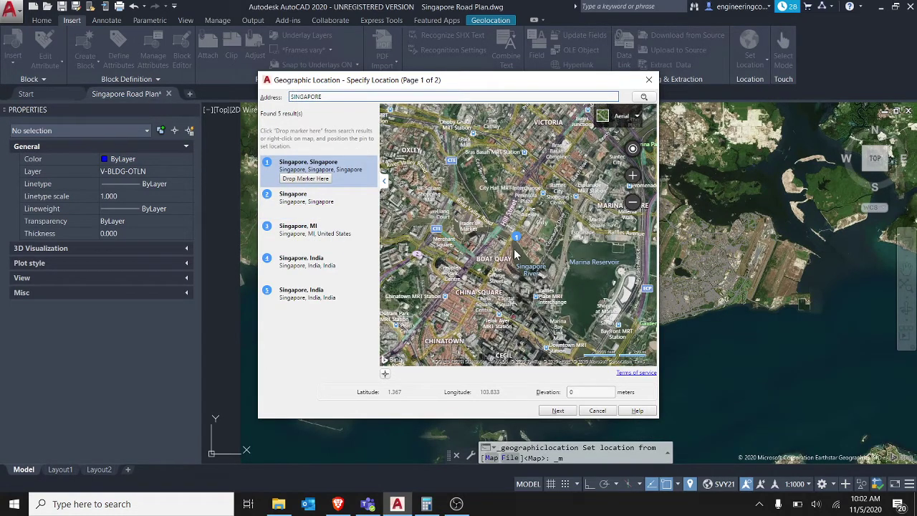
click(307, 201)
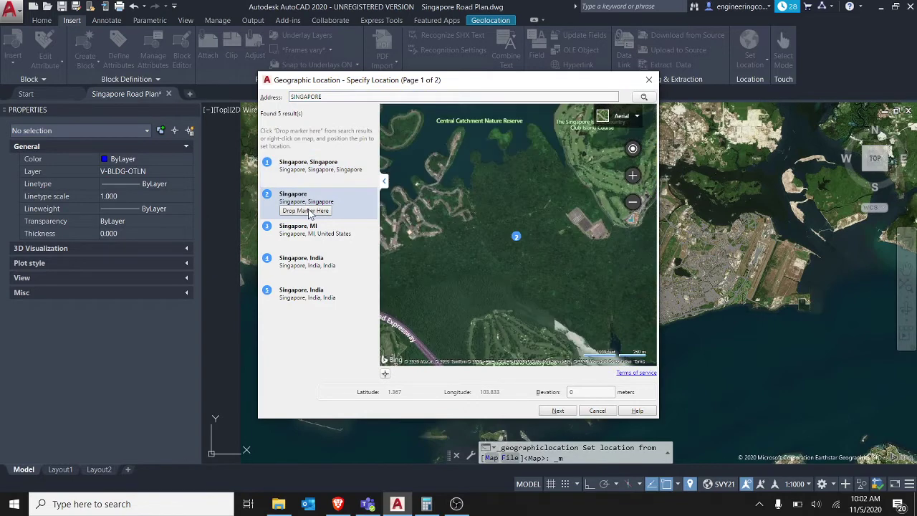
click(306, 210)
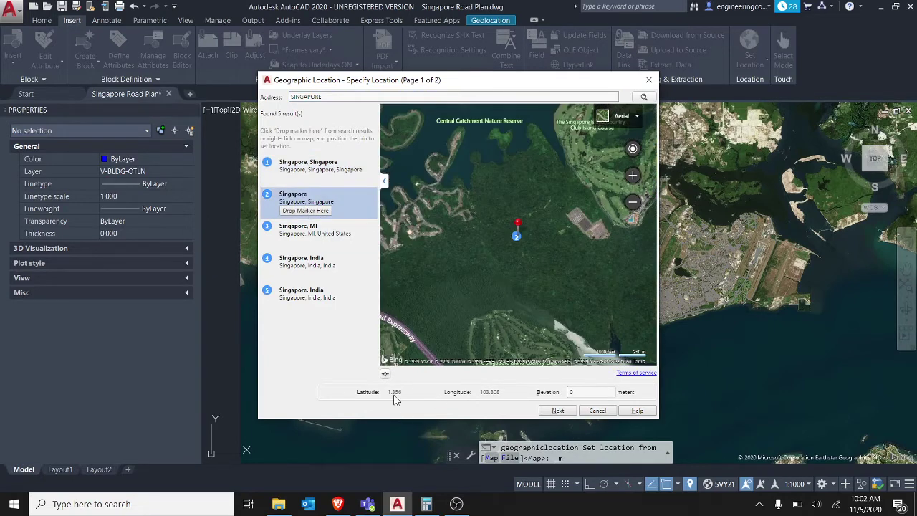
click(325, 173)
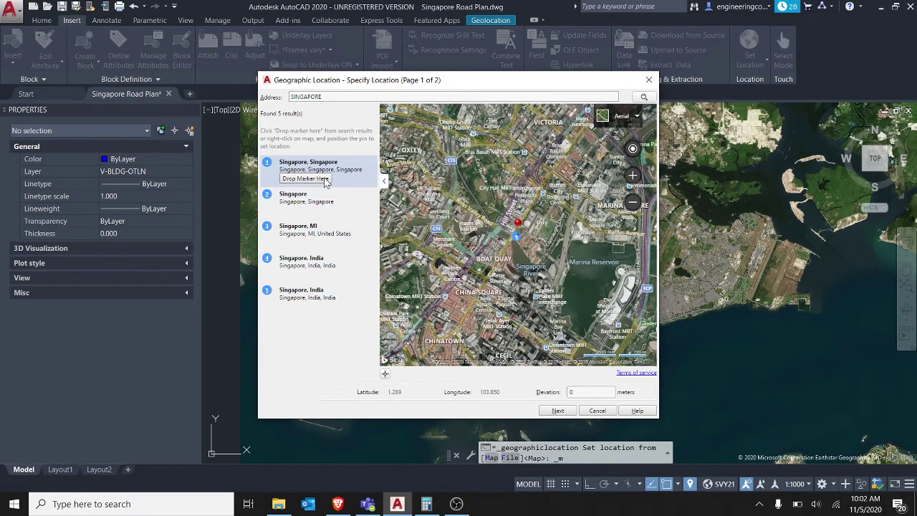
click(308, 198)
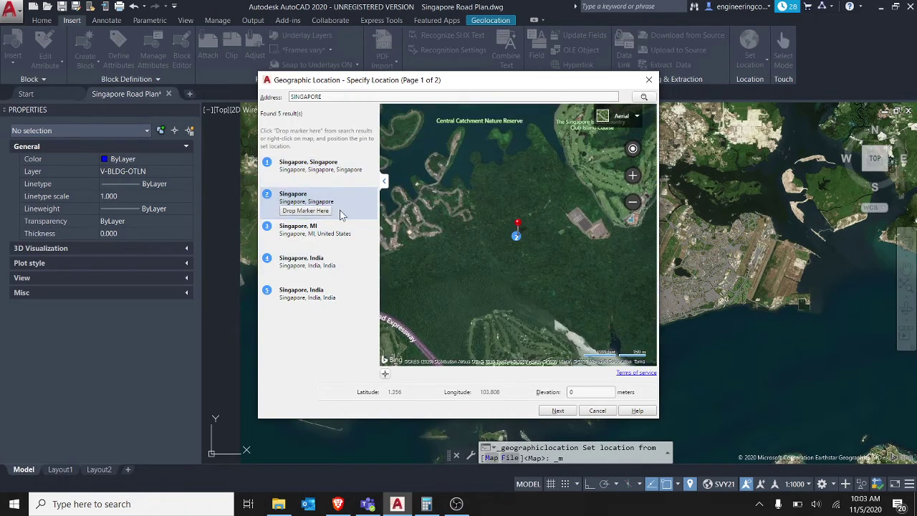
click(322, 166)
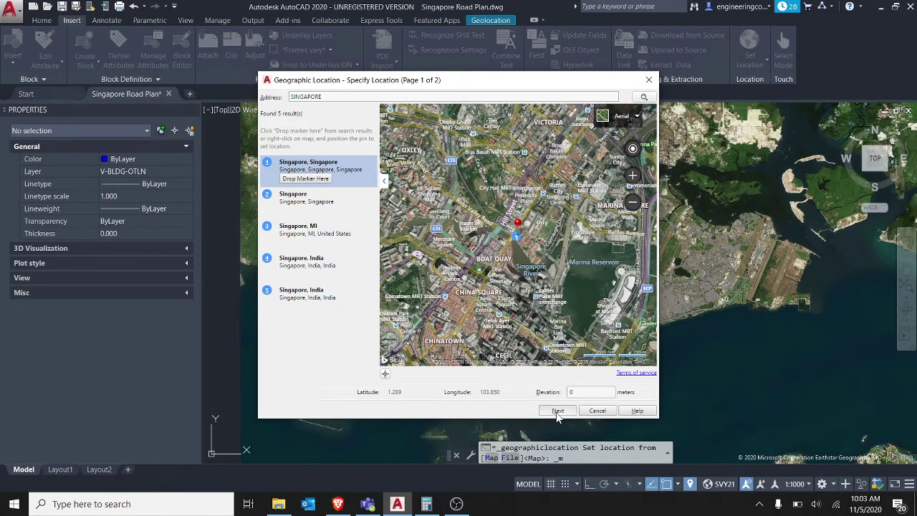
- Keep SVY21 as the coordinate system and finish the location settings
click(557, 411)
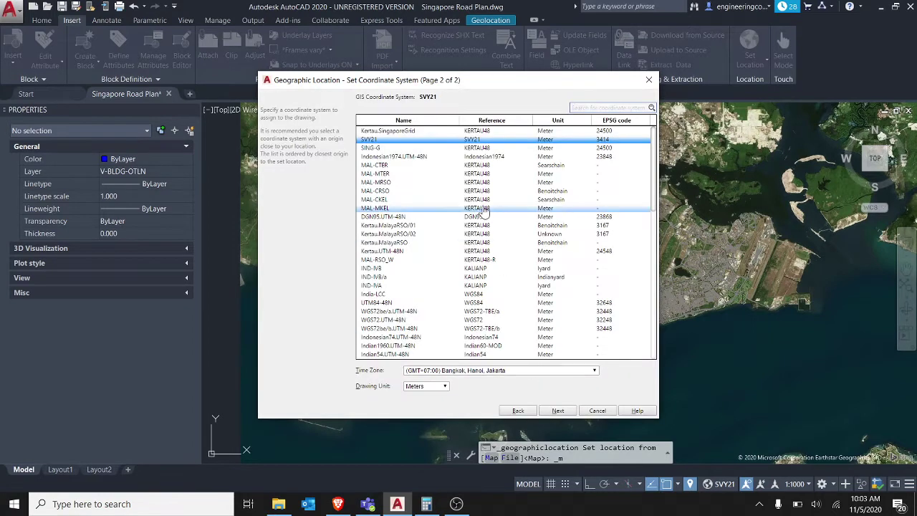
click(405, 141)
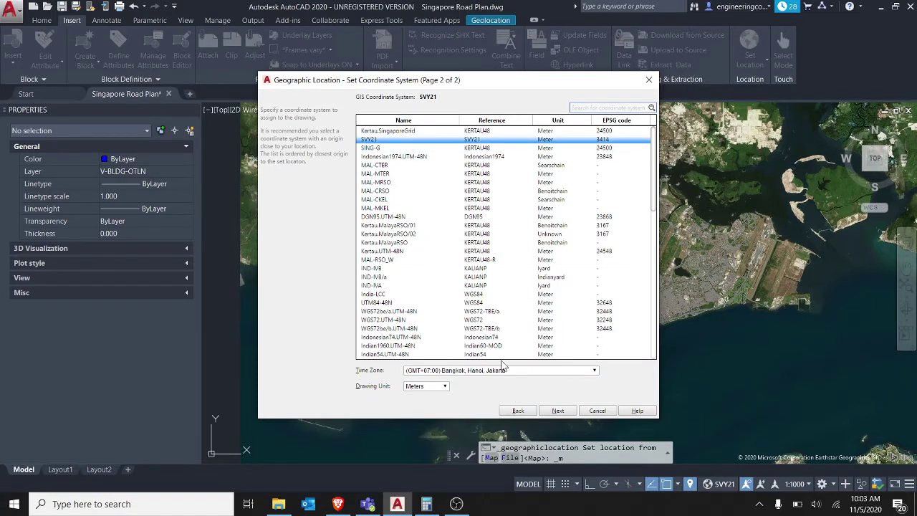
click(558, 411)
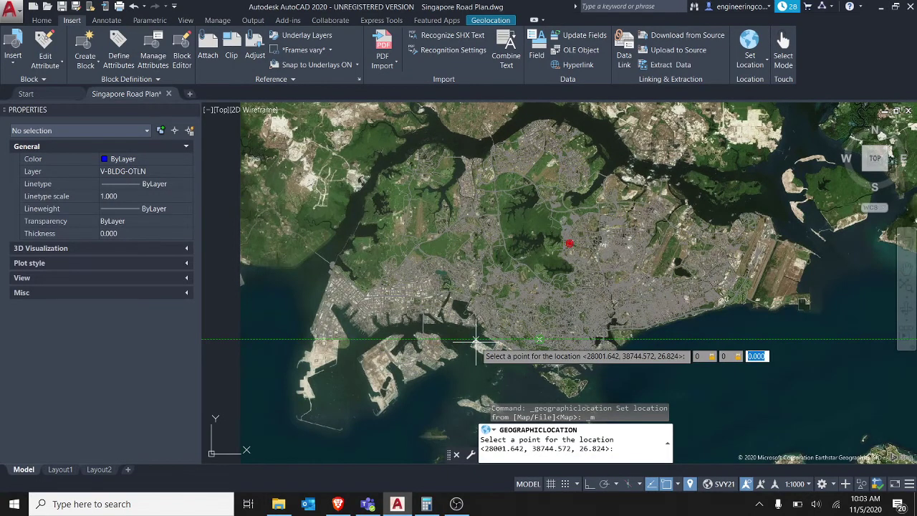
- Set the location point to 0,0,0 with a 90° north angle, viewing road plan and imagery
text(0)
key(Return)
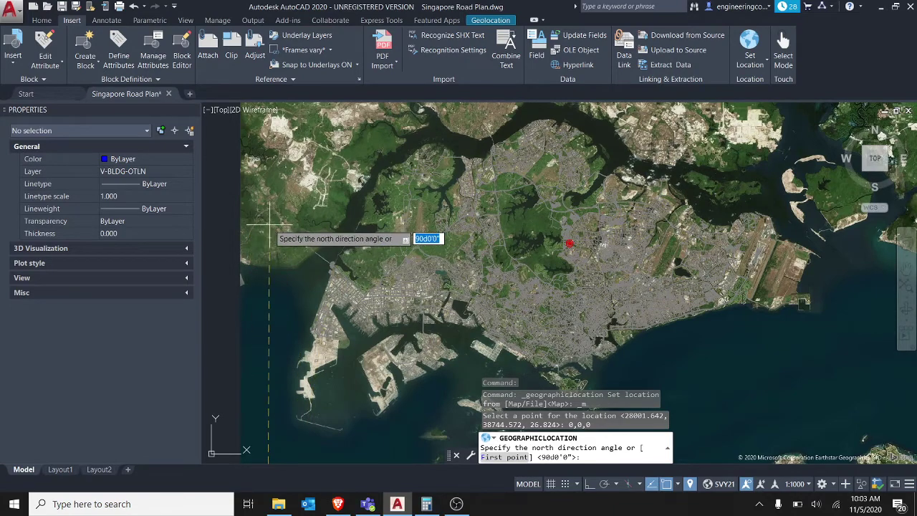
text(90)
key(Return)
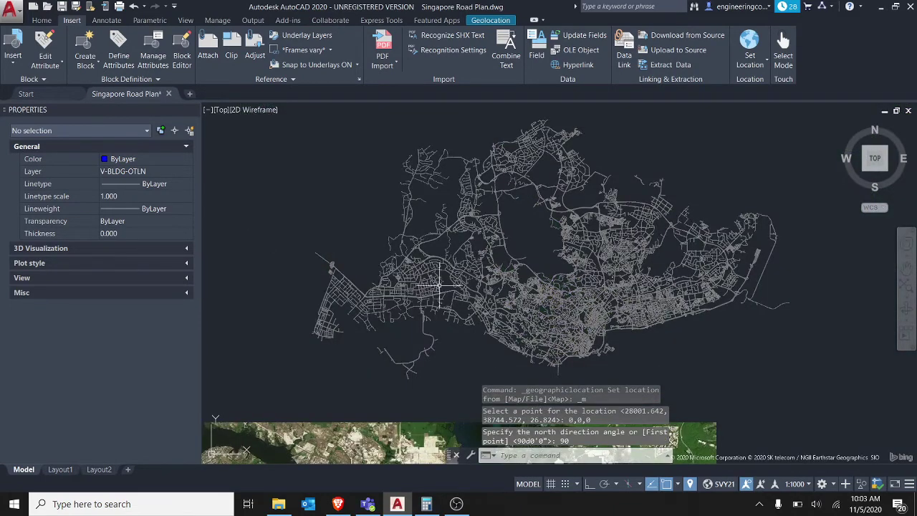
scroll(419, 323, down, 2)
middle_drag(420, 323, 480, 216)
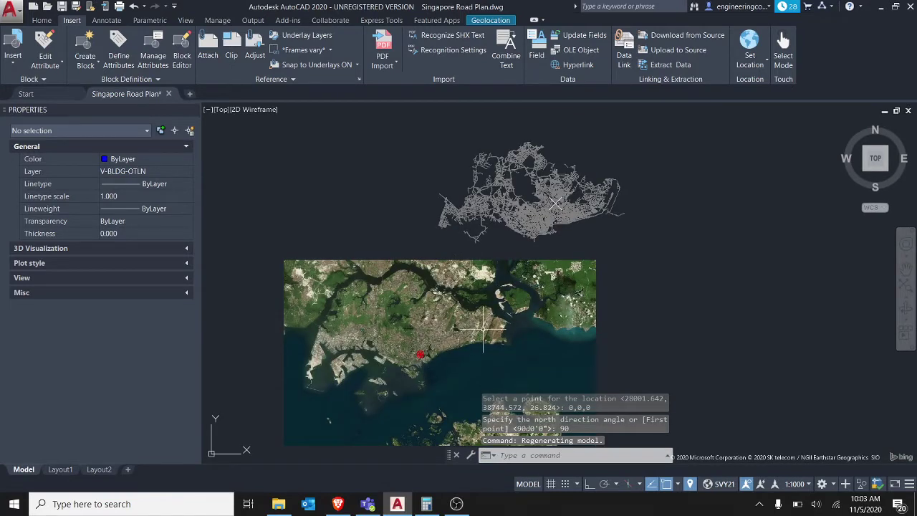
- Place a point at 0,0 with the POINT command and zoom in to inspect it
text(POINT)
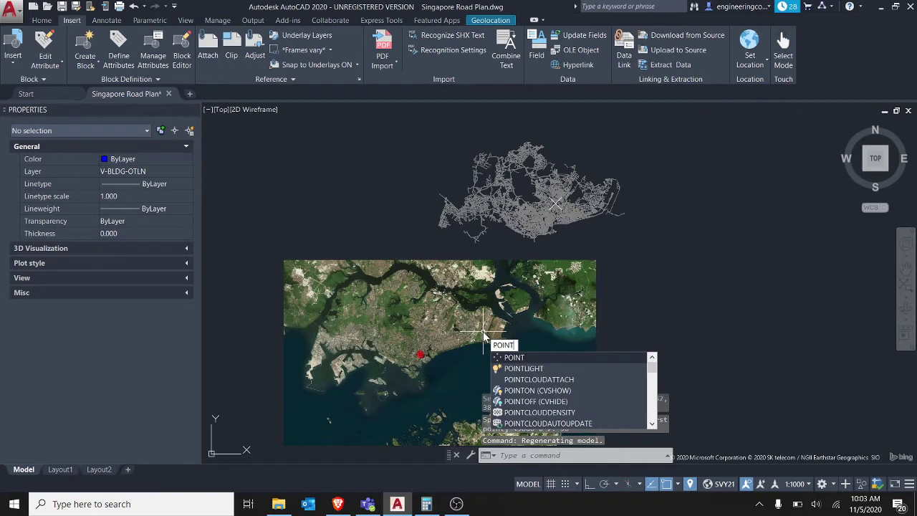
key(Return)
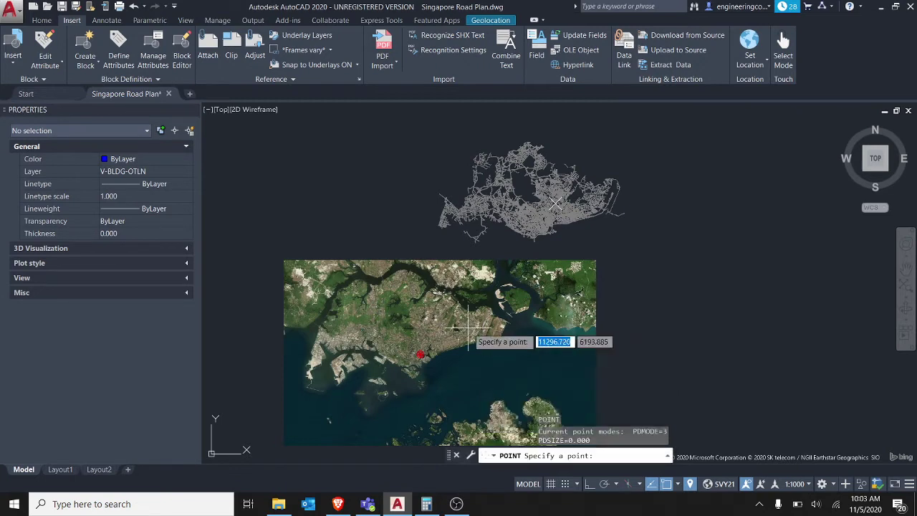
text(0.,0)
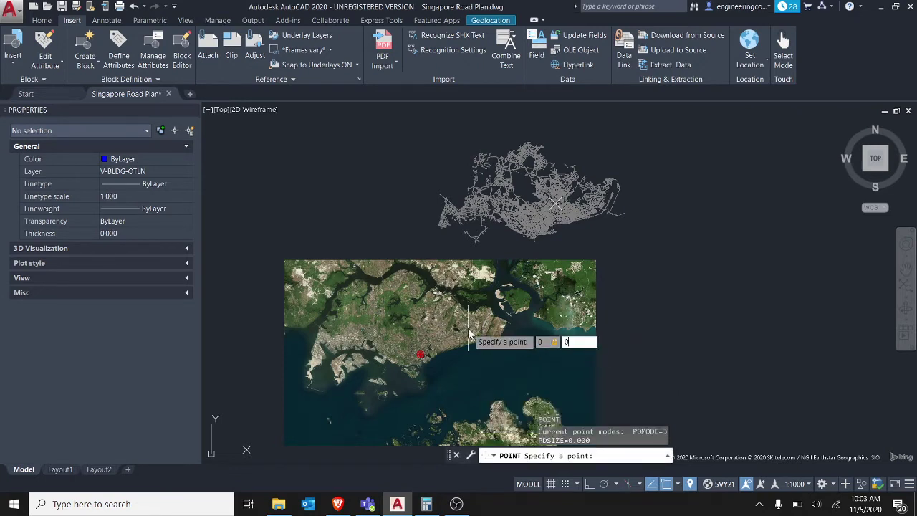
key(Return)
scroll(429, 344, up, 3)
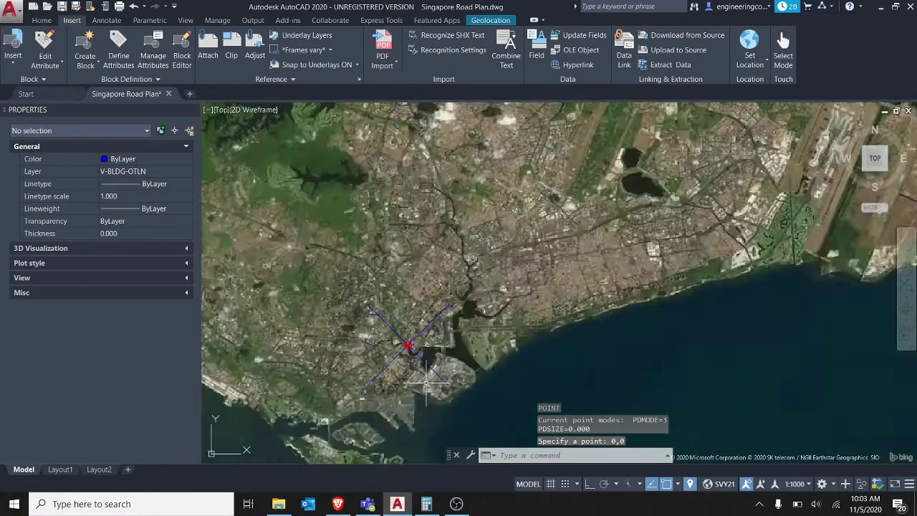
click(407, 346)
click(387, 296)
scroll(401, 337, up, 4)
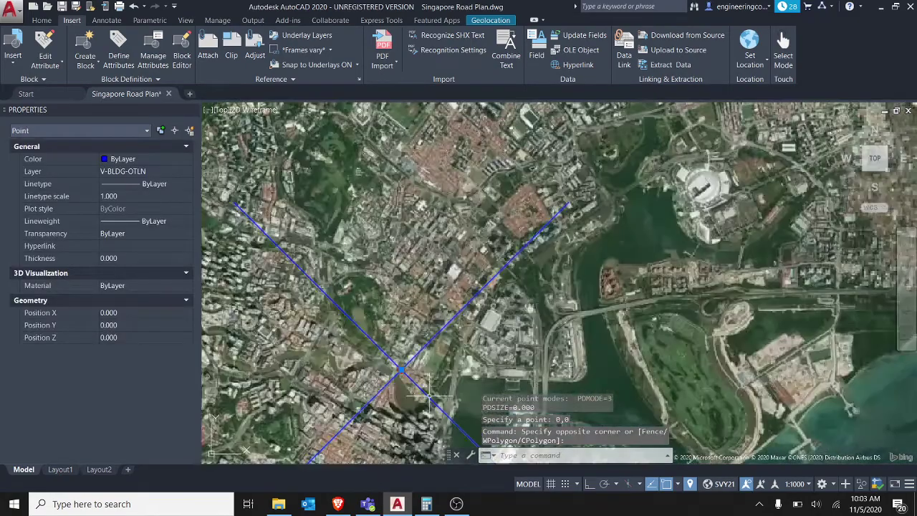
scroll(392, 386, down, 8)
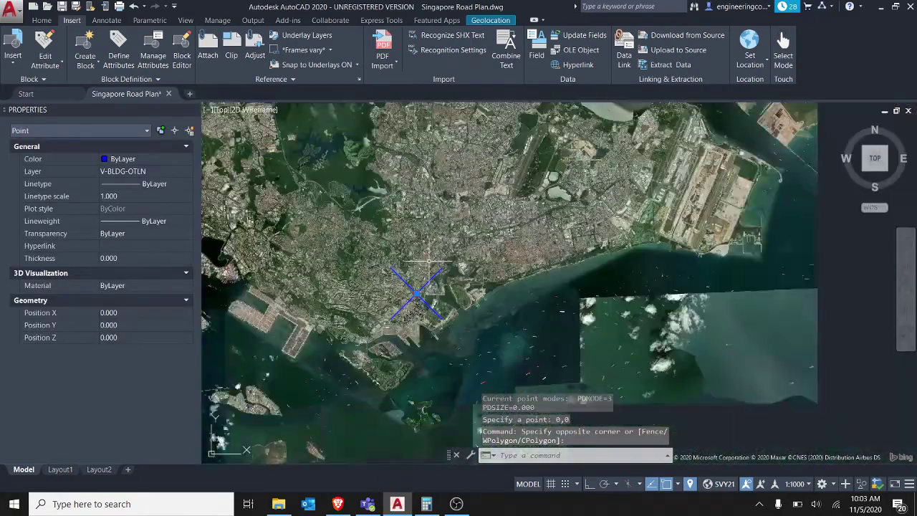
scroll(392, 387, down, 3)
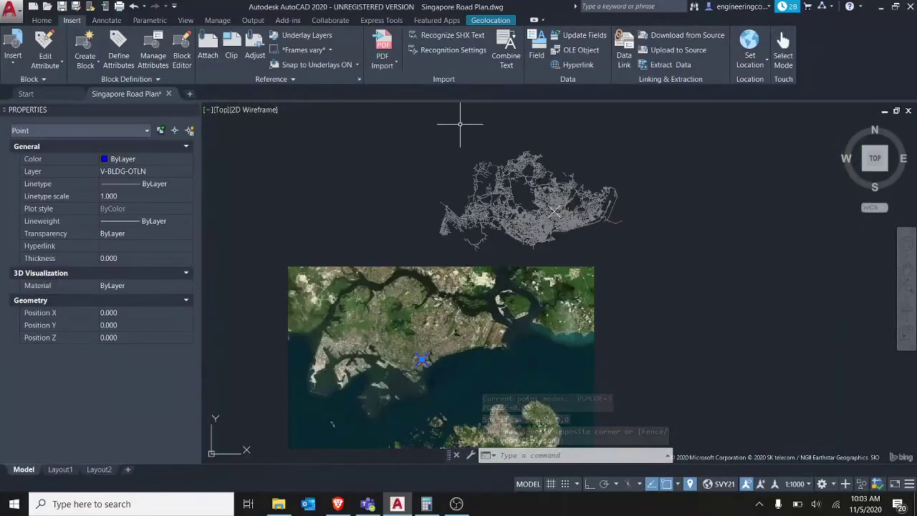
key(Escape)
- Window-select the road network to check its offset from the map, then clear the selection
click(405, 140)
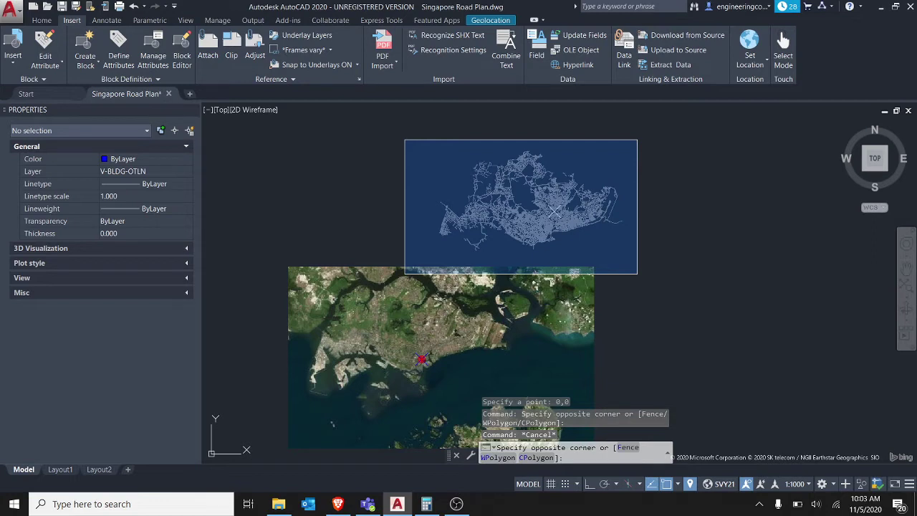
click(637, 274)
key(Escape)
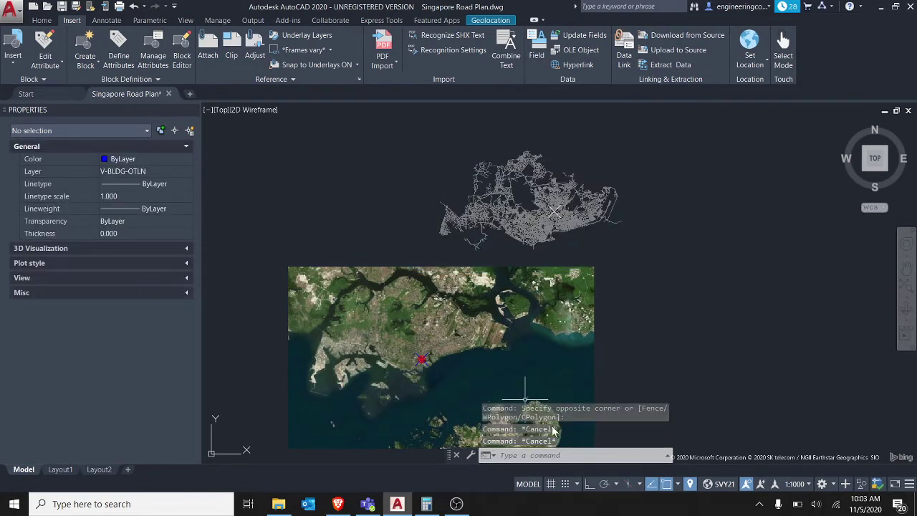
click(695, 365)
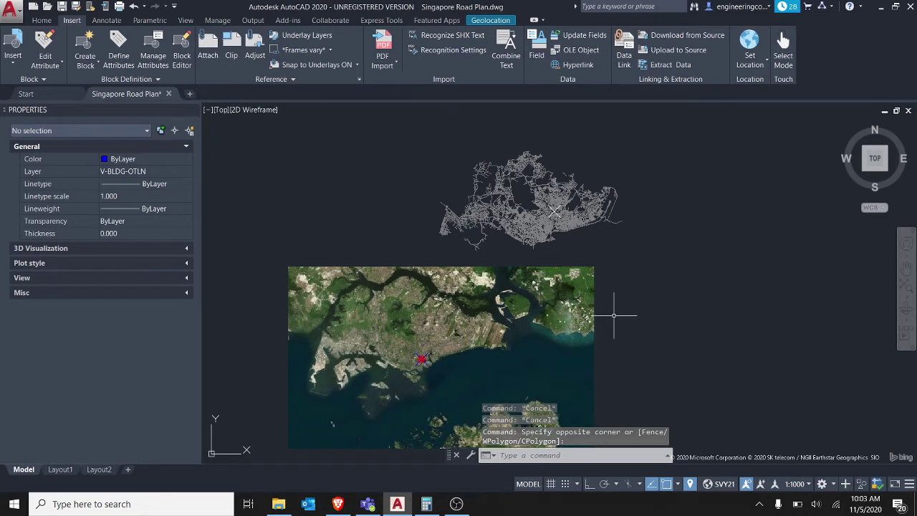
text(UNI)
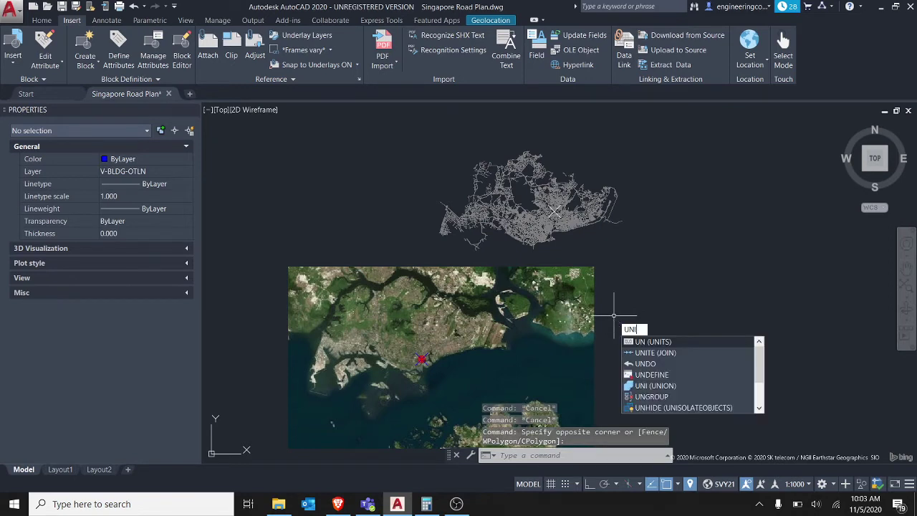
text(TS)
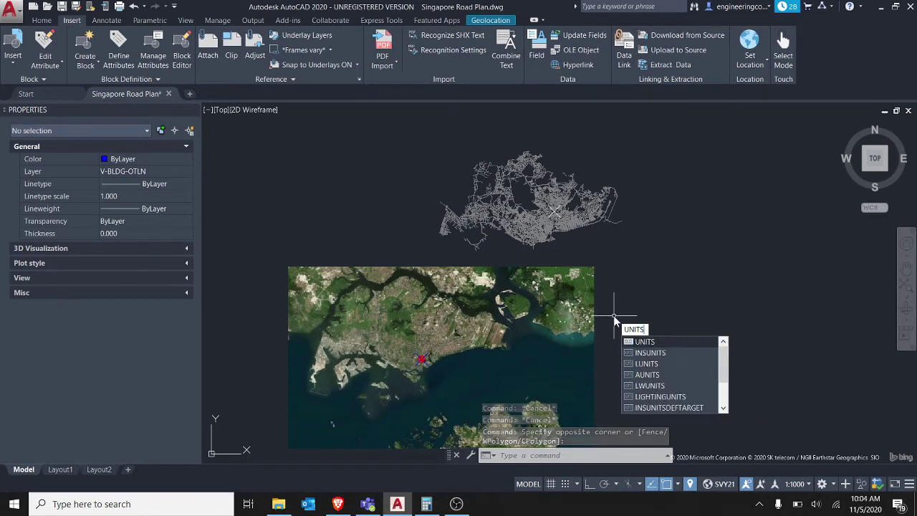
key(Return)
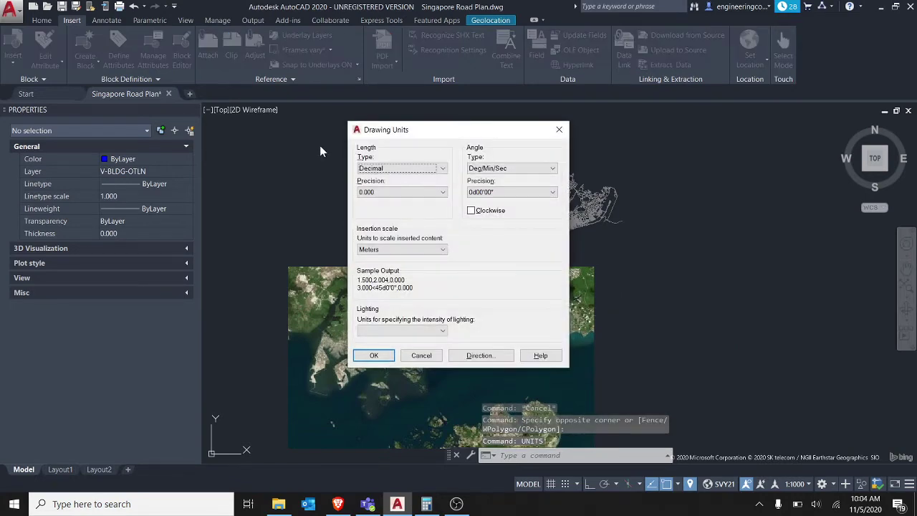
click(429, 252)
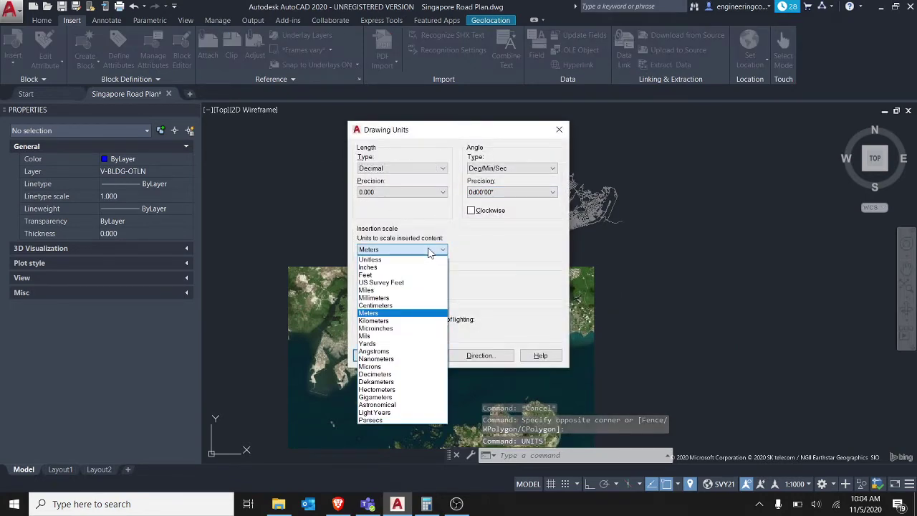
click(429, 251)
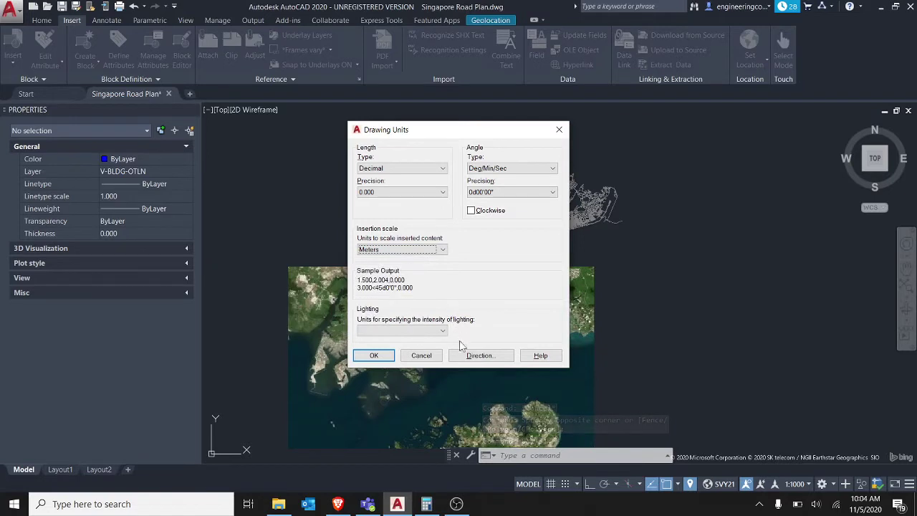
click(373, 355)
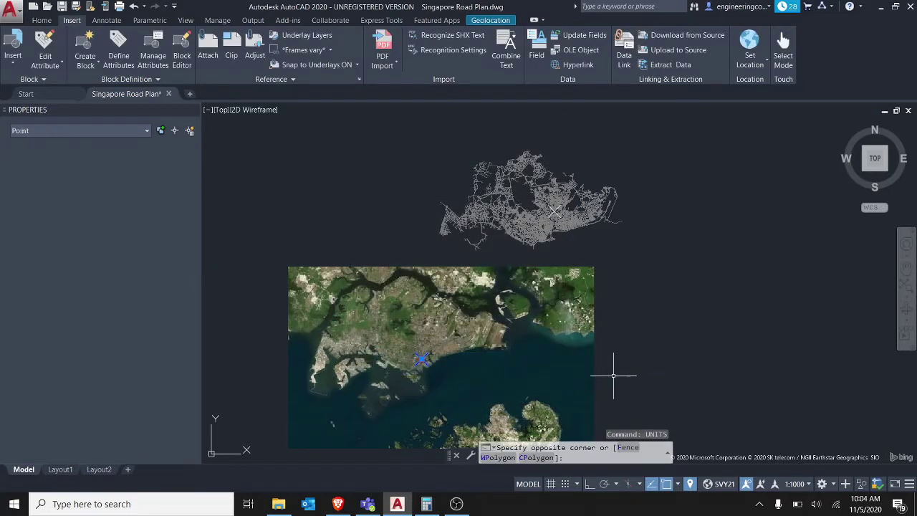
key(Escape)
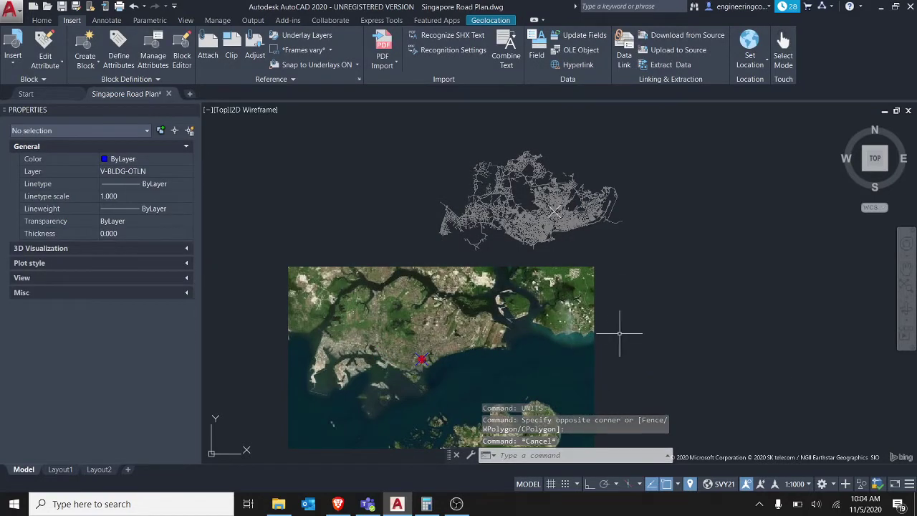
click(684, 355)
click(651, 313)
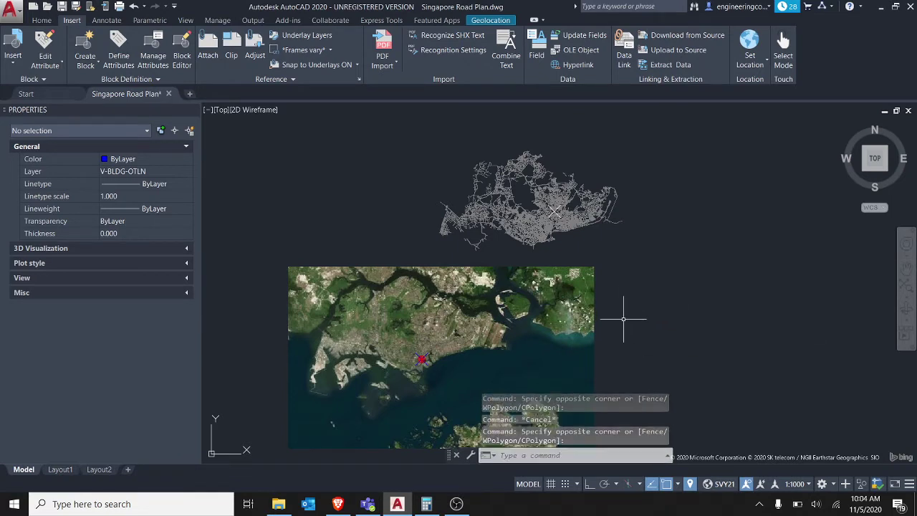
- Place a single point to the right of the aerial map with POINT
text(PO)
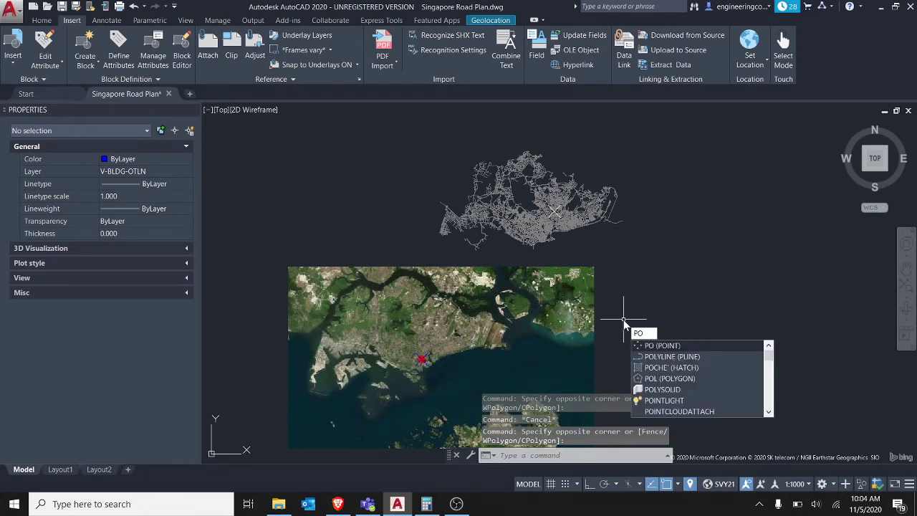
key(Escape)
text(POINT)
key(Return)
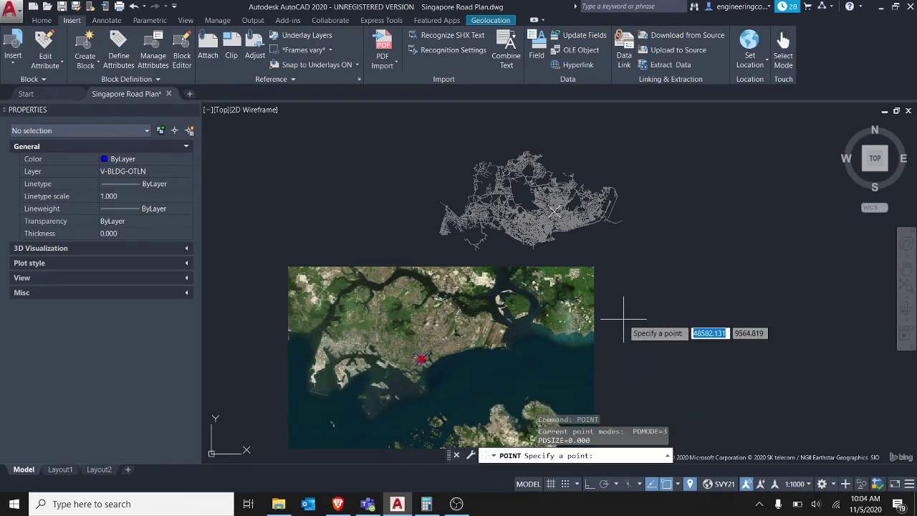
click(700, 301)
key(Escape)
click(703, 319)
key(Escape)
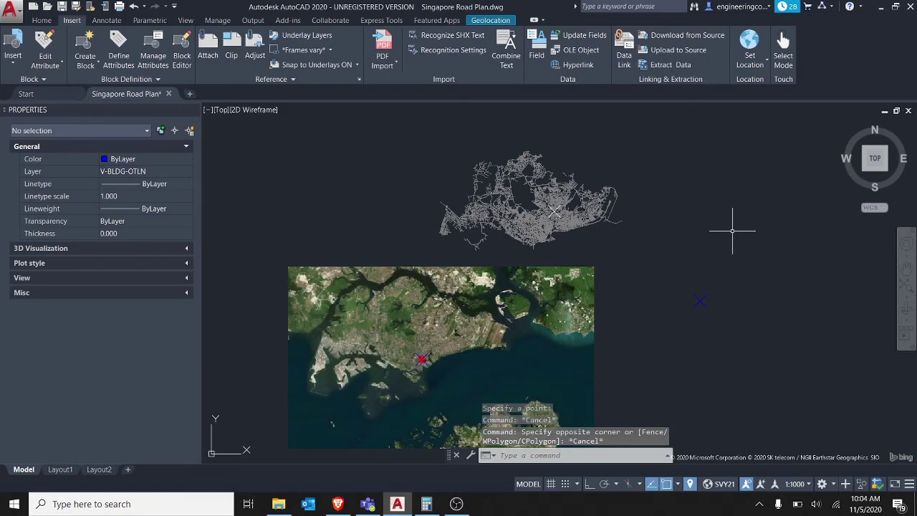
key(Escape)
- Set the point style to blank so the point marker disappears
text(PTYPE)
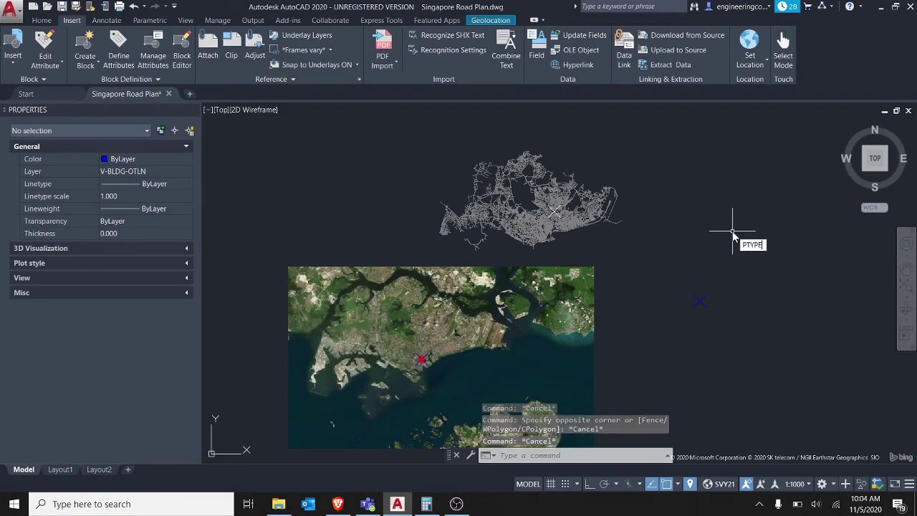
key(Return)
click(397, 178)
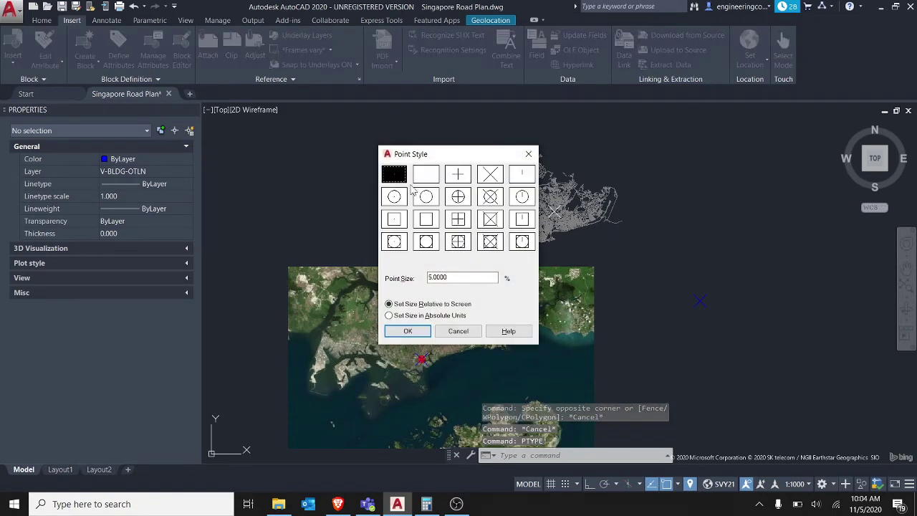
click(406, 331)
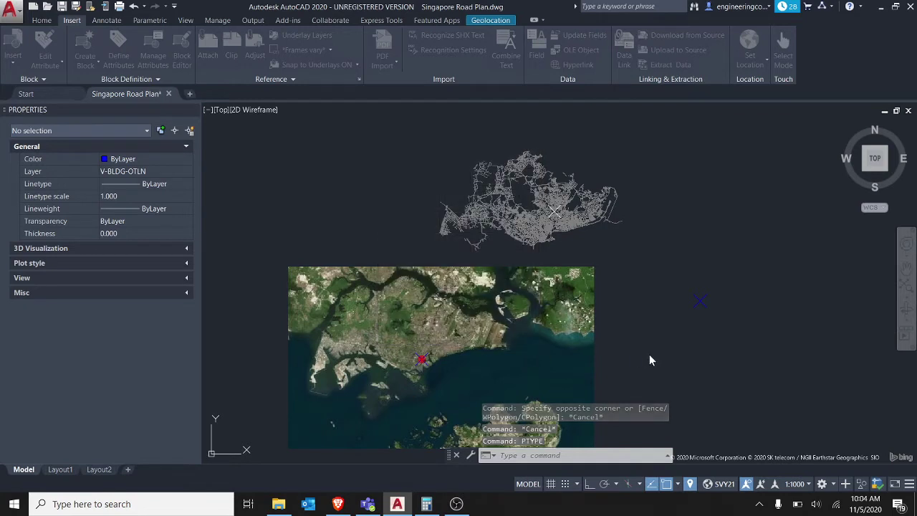
click(710, 337)
key(Escape)
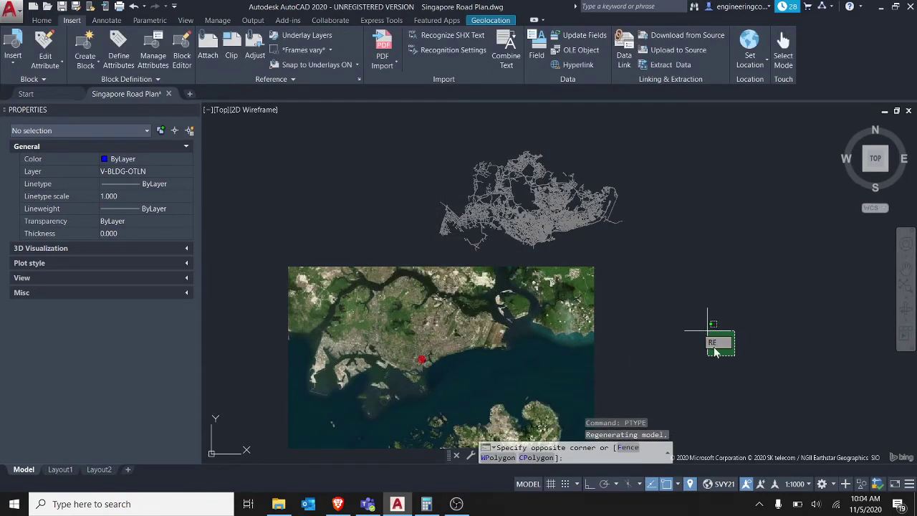
click(676, 317)
key(Escape)
- Window-select the hidden point and check its position, X 67106.626, Y 14049.183
click(657, 273)
click(720, 358)
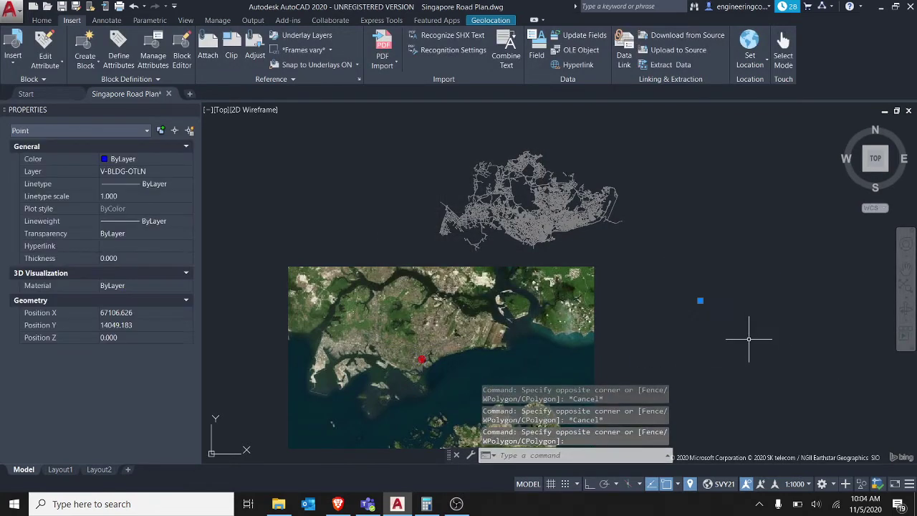
key(Escape)
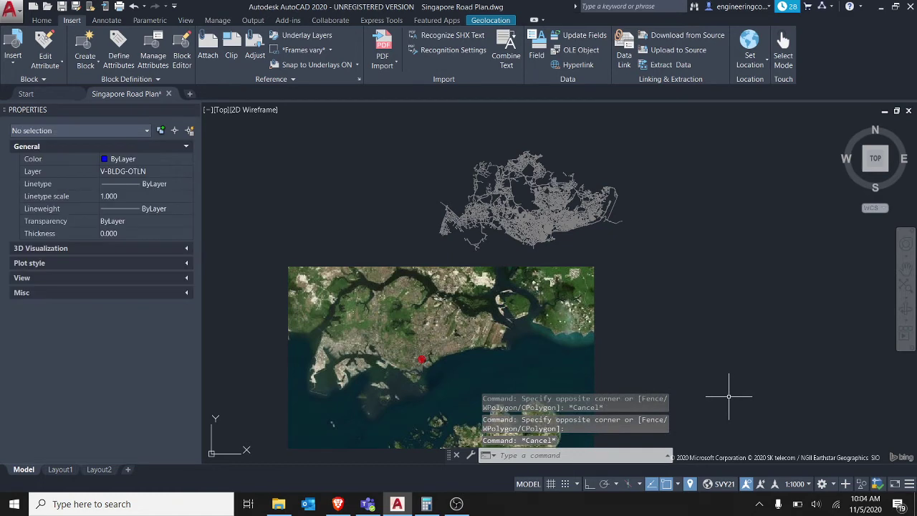
click(737, 355)
click(684, 276)
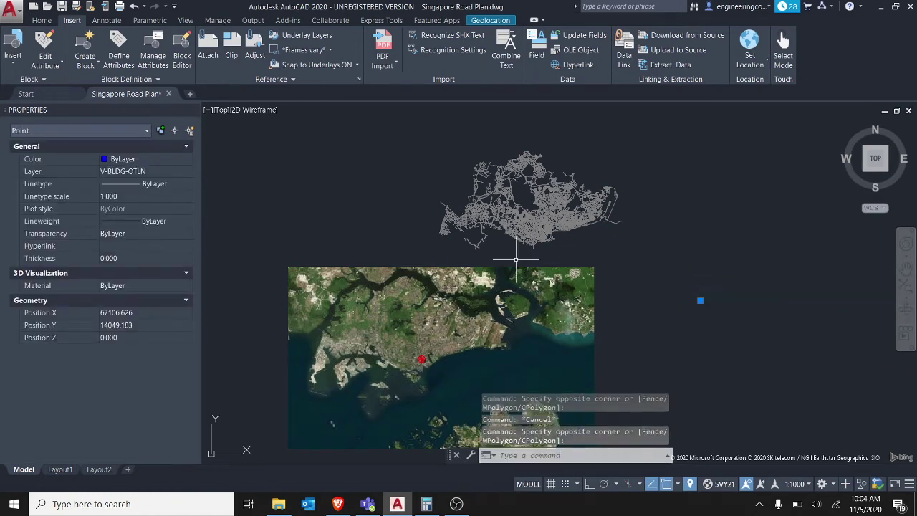
click(149, 313)
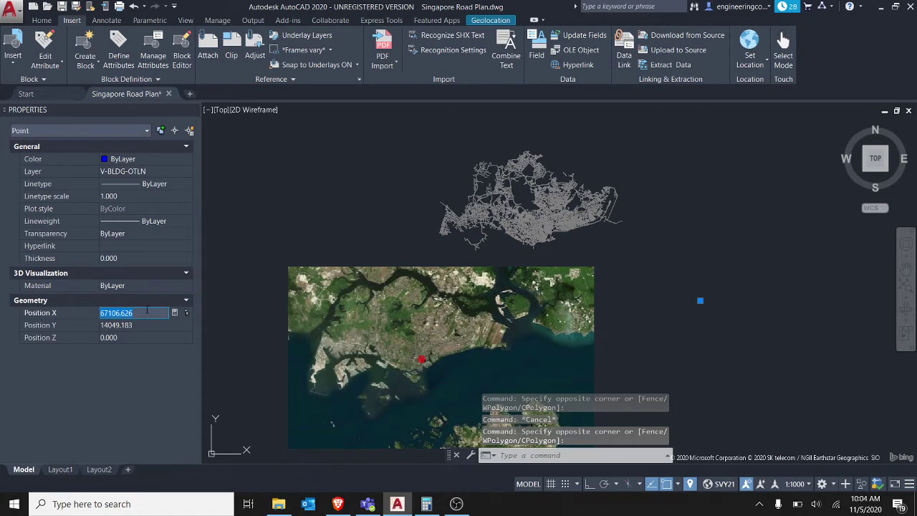
key(Escape)
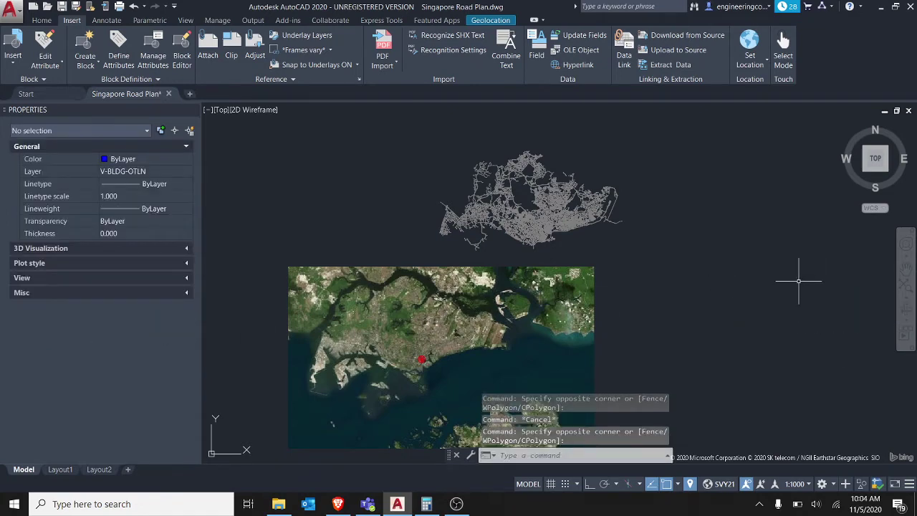
- Switch the point style to X at 5% size relative to the screen
text(PTYPE)
key(Return)
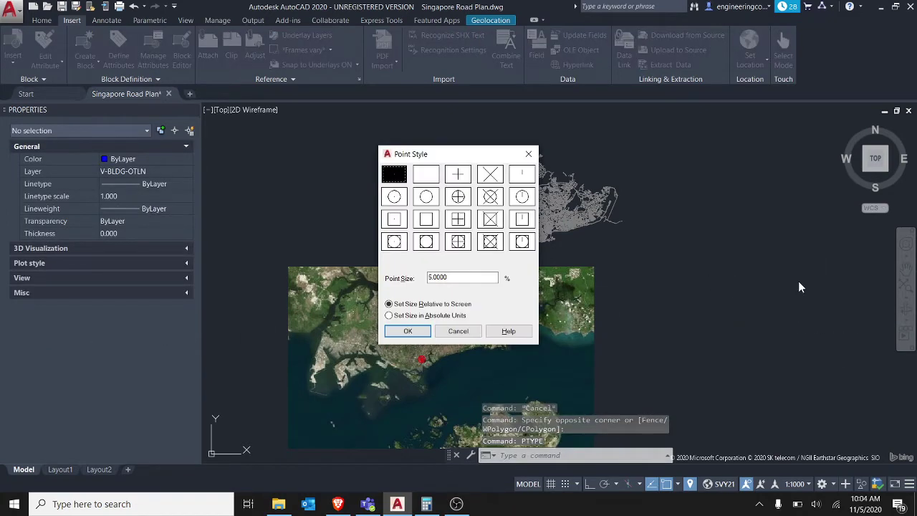
click(490, 176)
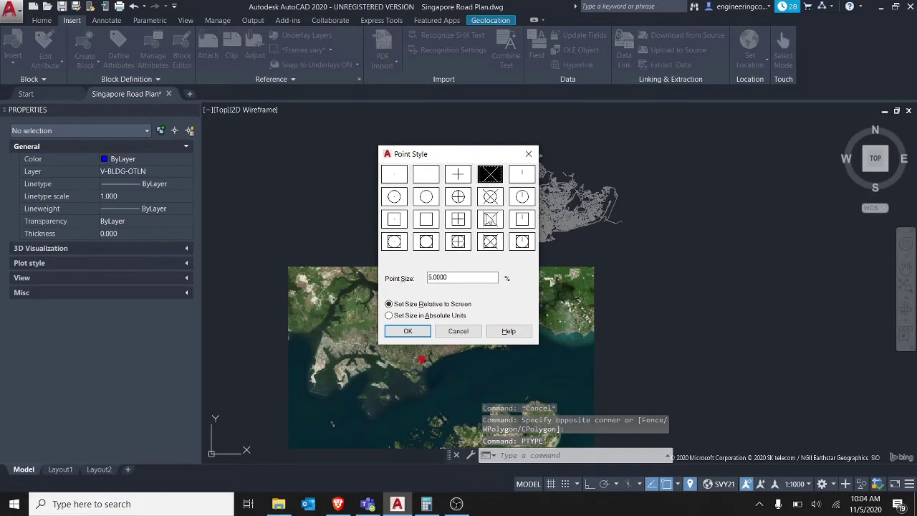
click(473, 281)
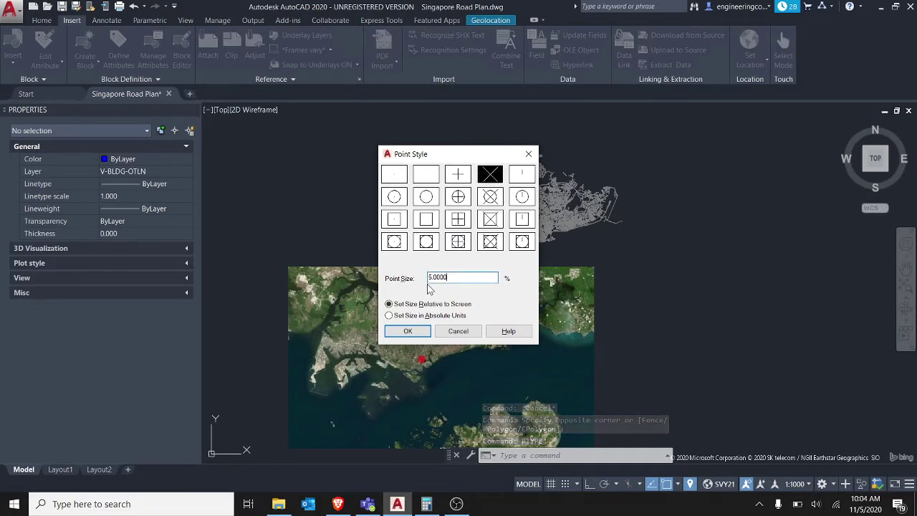
click(433, 317)
click(433, 304)
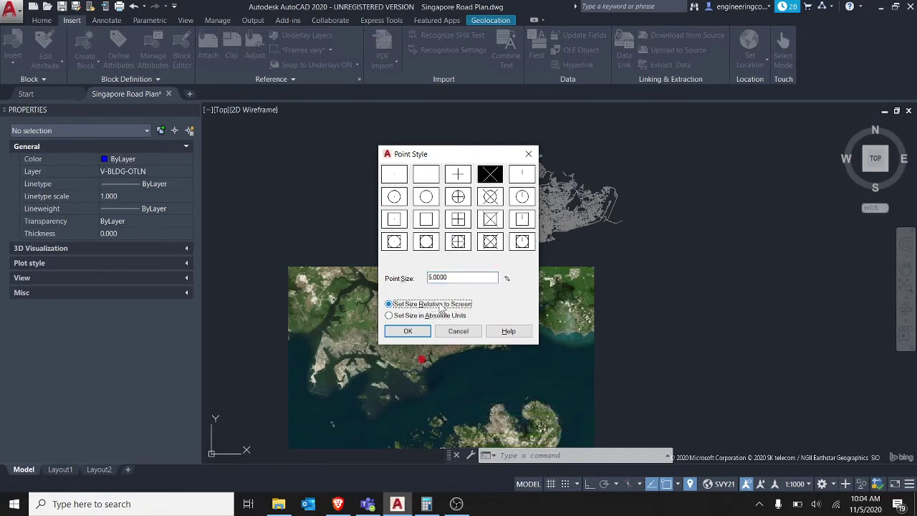
click(443, 316)
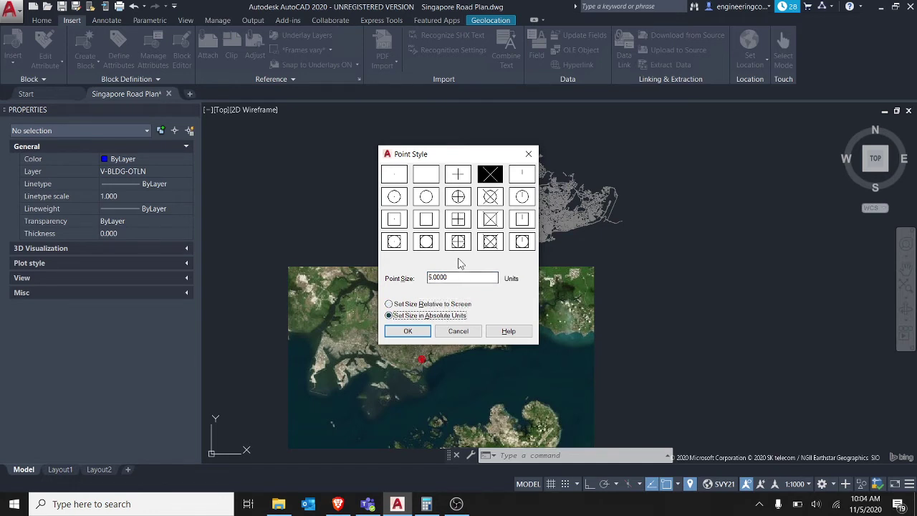
click(456, 305)
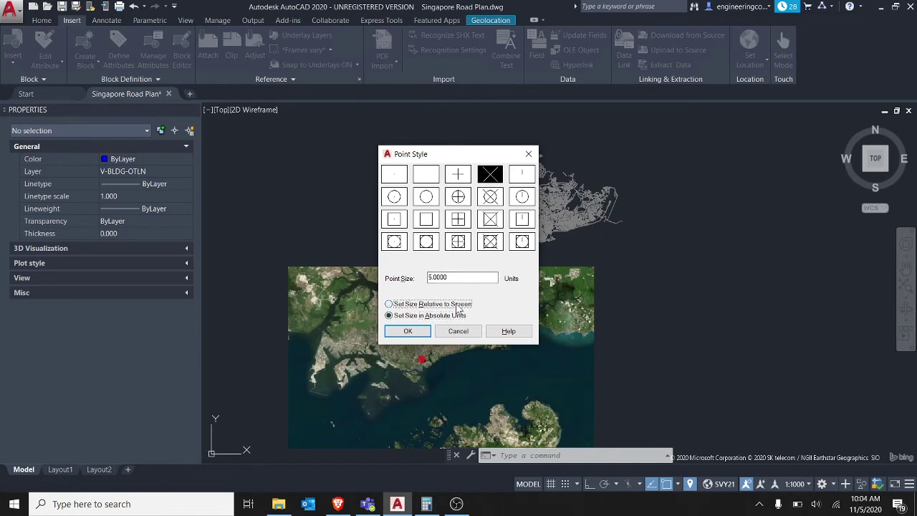
click(408, 331)
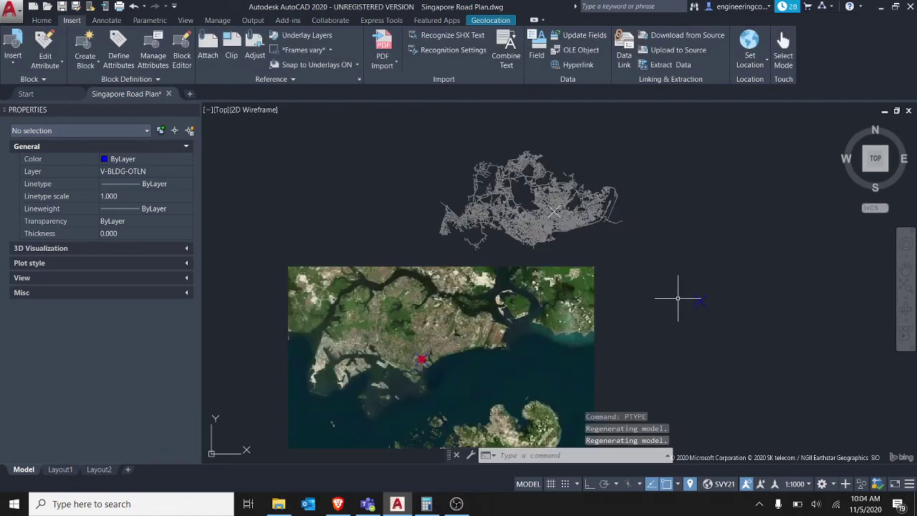
- Zoom out and pan the map and road plan into view, then regenerate
click(696, 356)
key(Escape)
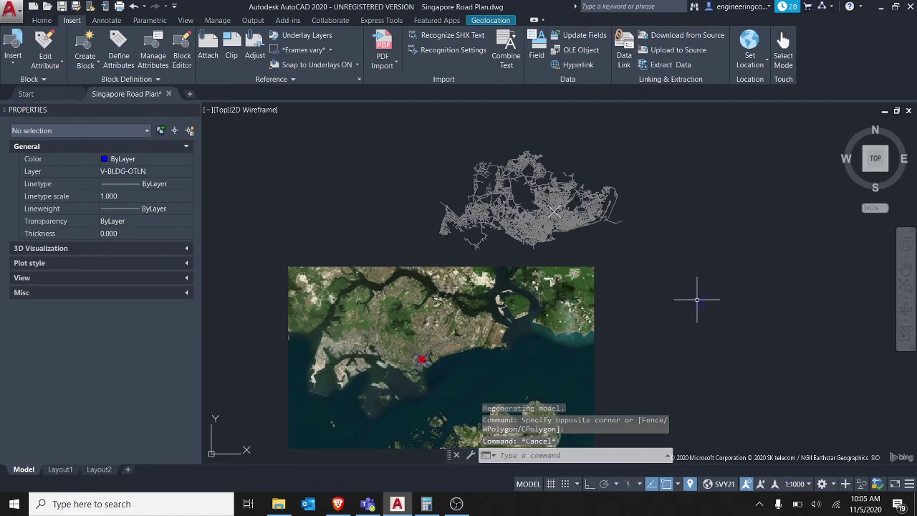
scroll(576, 253, down, 5)
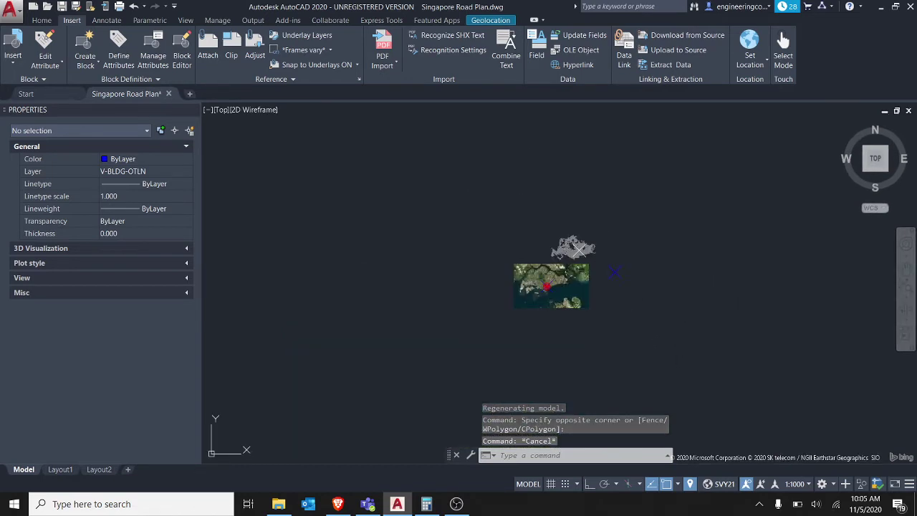
scroll(600, 270, down, 3)
mouse_move(512, 368)
middle_down()
mouse_move(508, 352)
mouse_move(526, 313)
middle_up()
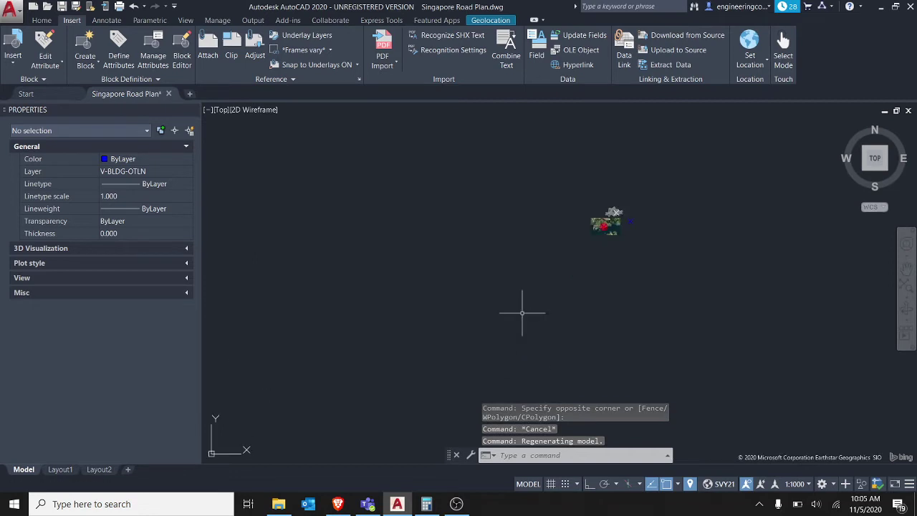
text(re)
key(Return)
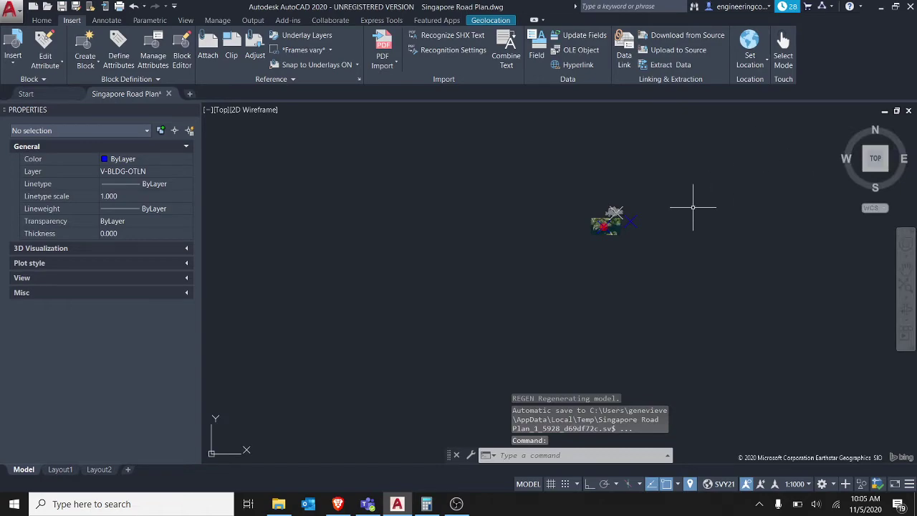
- Zoom in on the X point by the road junction and confirm it sits at X 31947.030, Y 35628.550
scroll(624, 237, up, 5)
middle_drag(434, 197, 444, 257)
scroll(444, 258, up, 10)
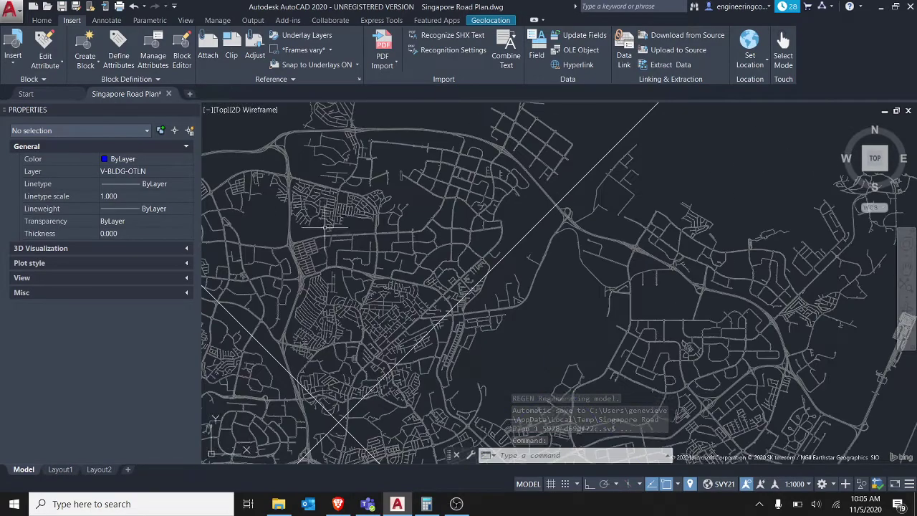
scroll(451, 263, up, 8)
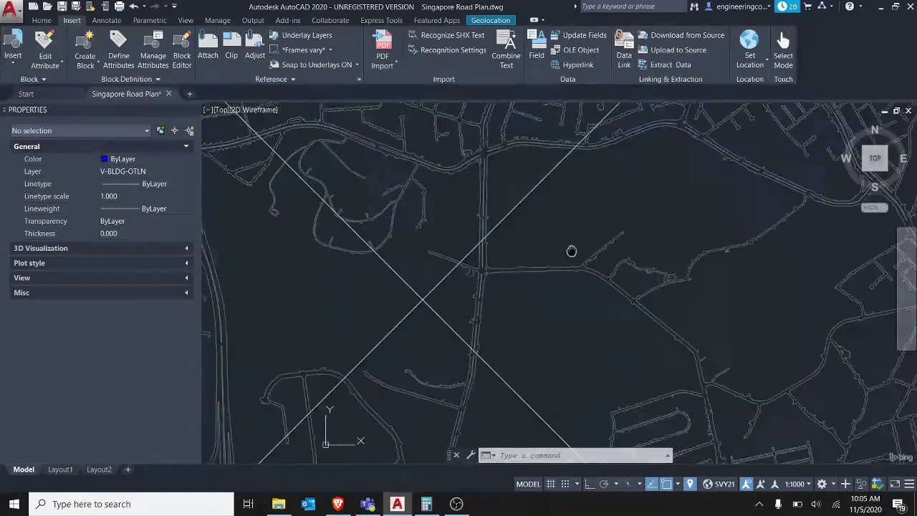
text(RE)
key(Return)
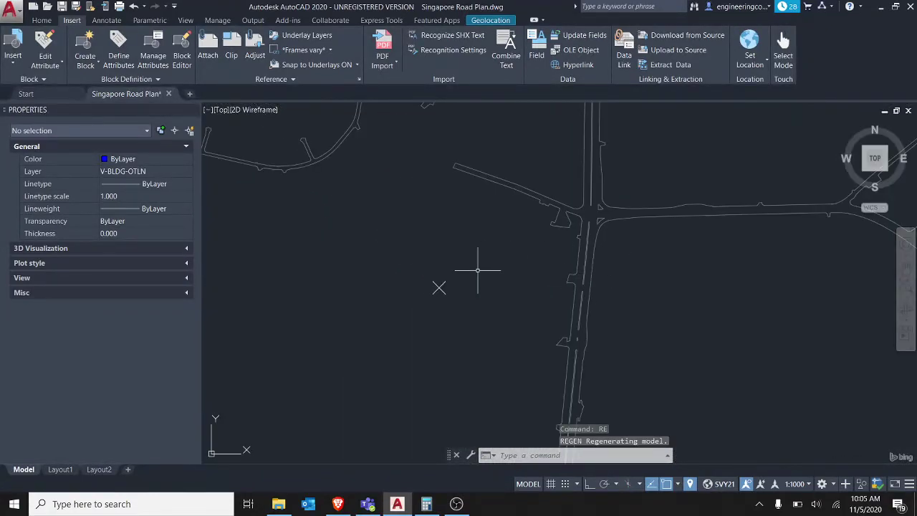
click(423, 246)
click(484, 324)
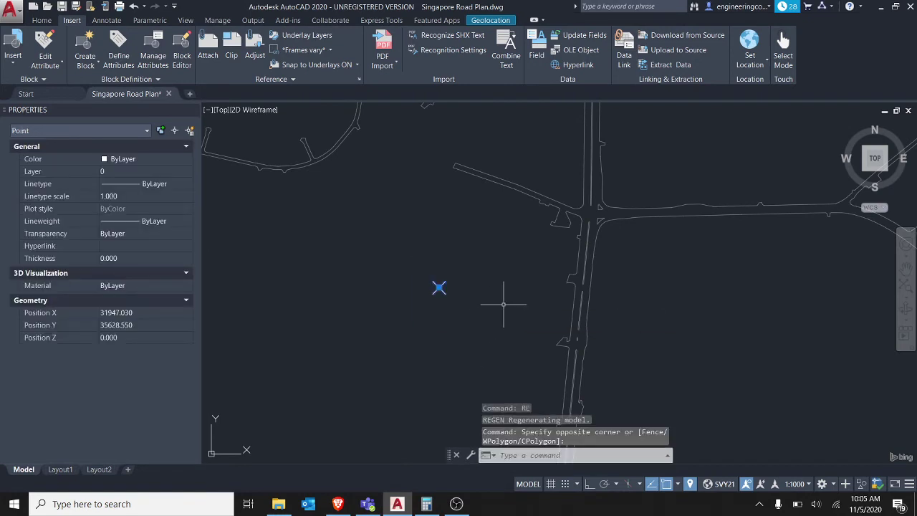
key(Escape)
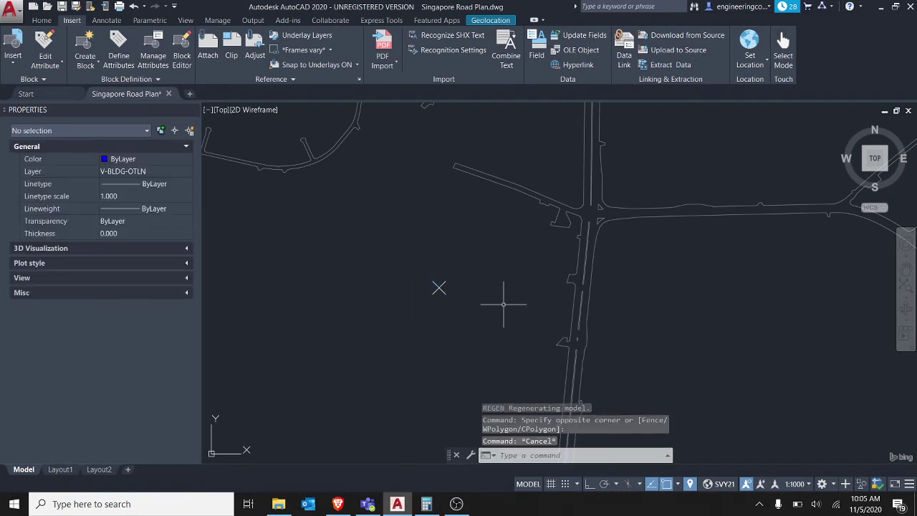
- Cancel a zoom, then start PRINT and dismiss the online map printing warning
text(z)
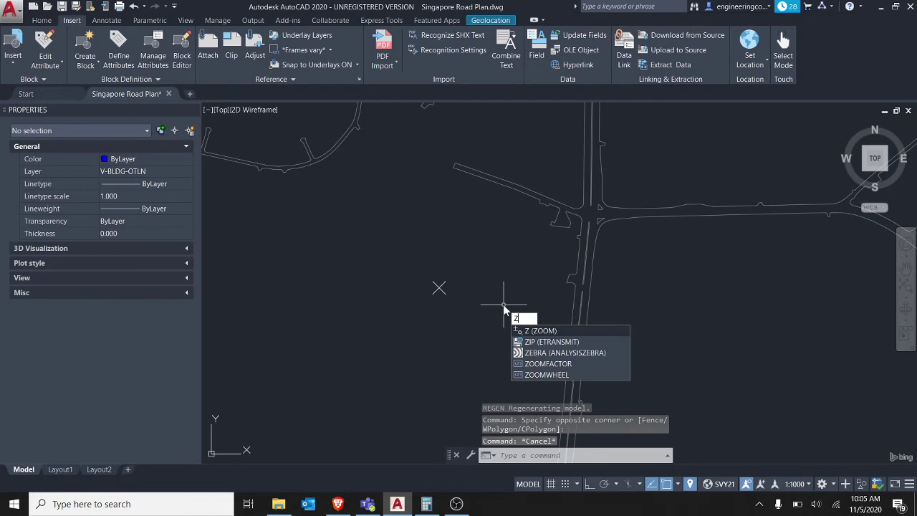
key(Return)
key(Escape)
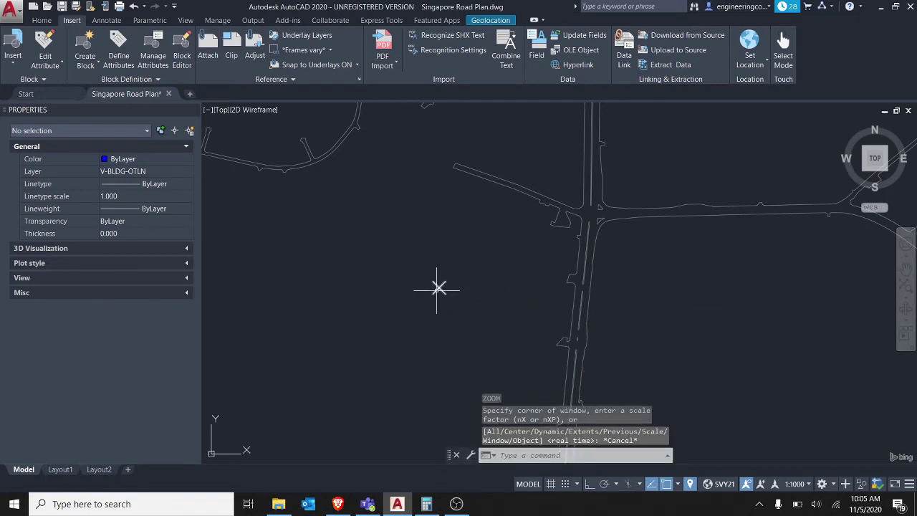
text(print)
key(Return)
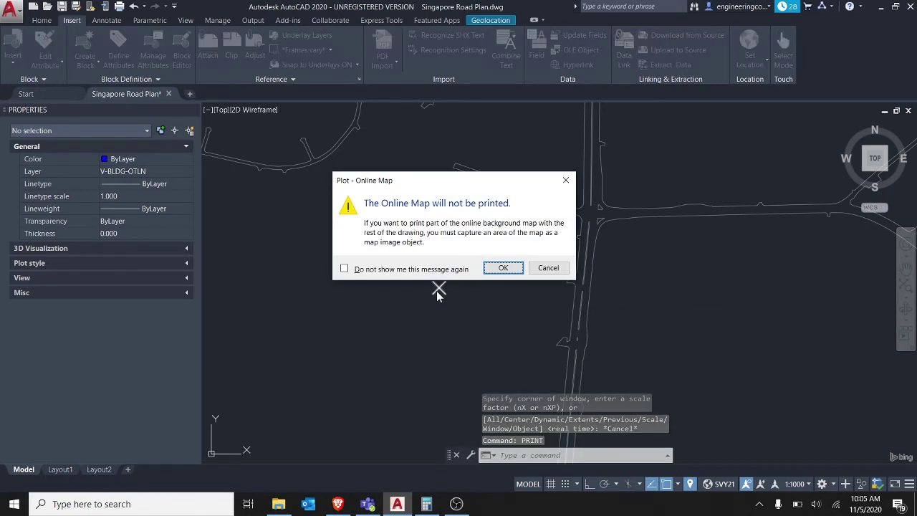
key(Return)
- Place a new point at coordinates 100000,10000
text(point)
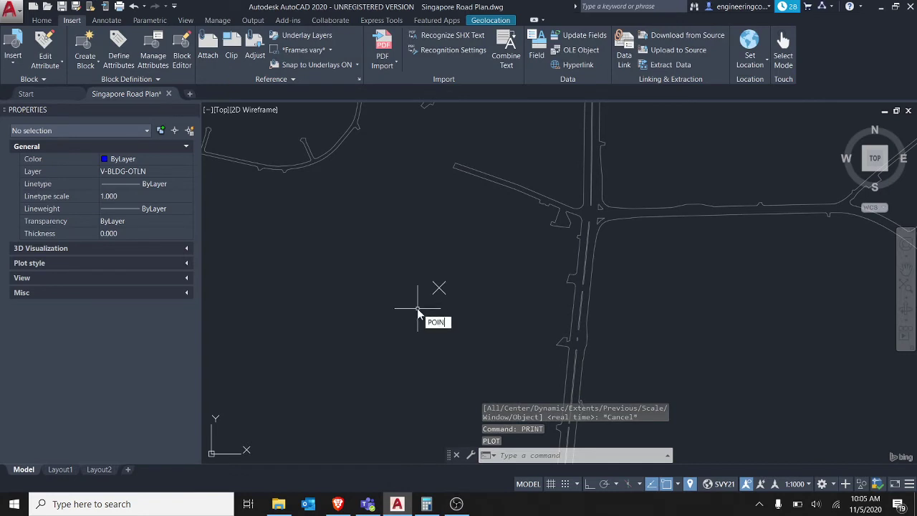
key(Return)
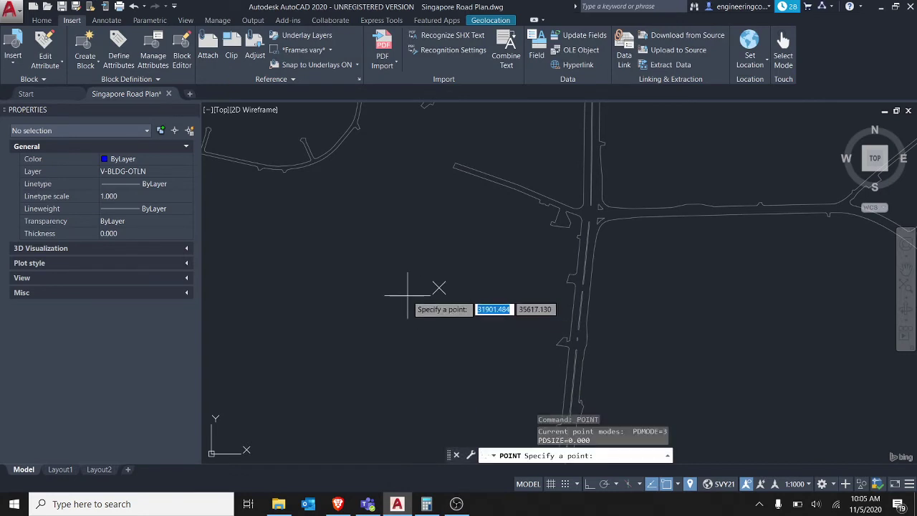
text(100000)
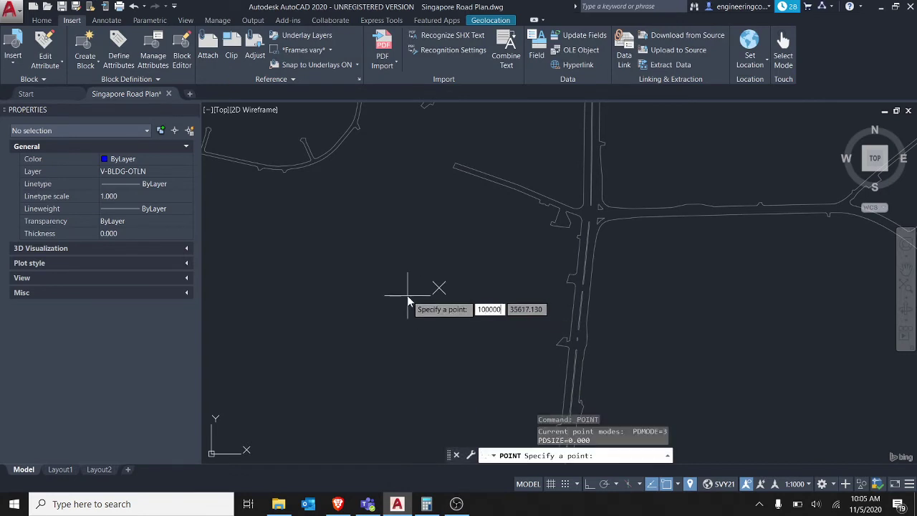
key(Tab)
text(10000)
key(Return)
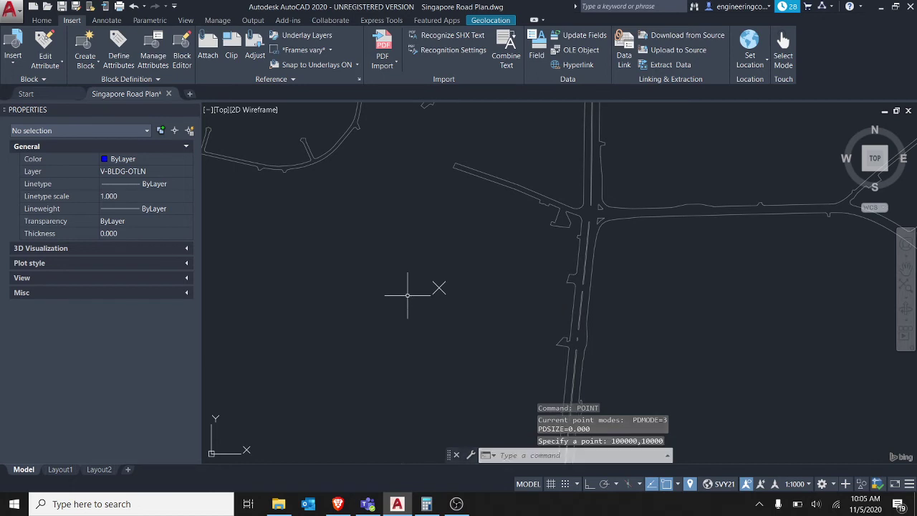
key(Escape)
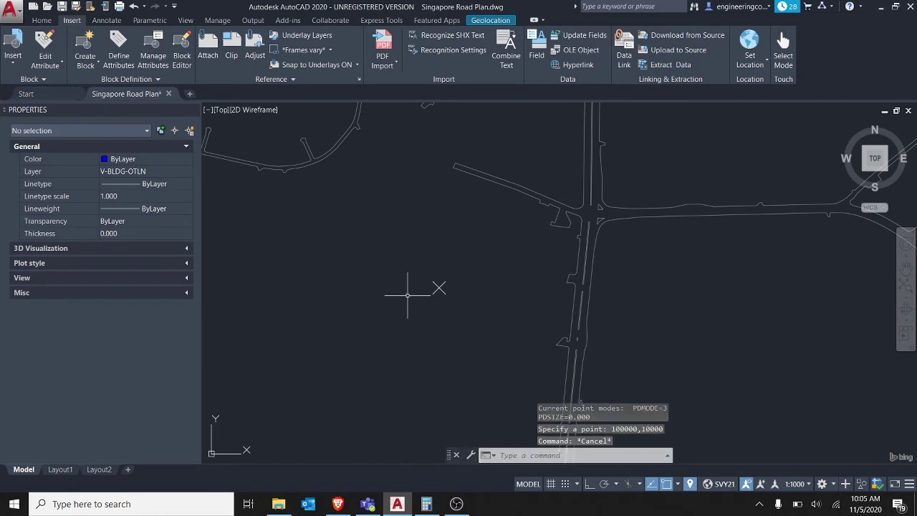
- Zoom to the drawing extents and regenerate the display
text(z)
key(Return)
text(e)
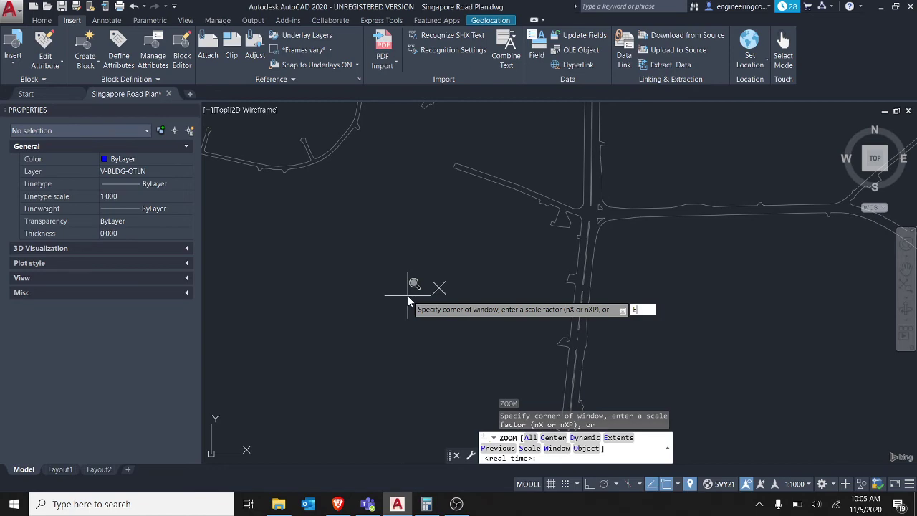
key(Return)
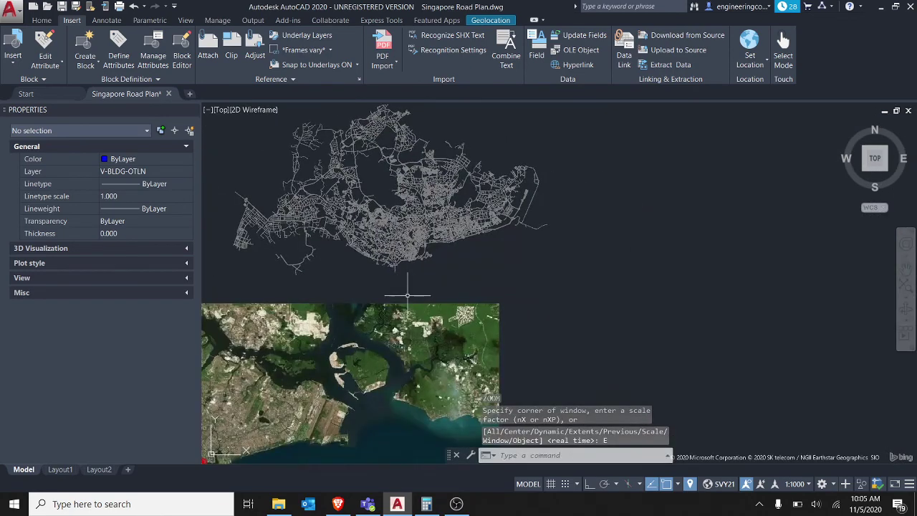
text(re)
key(Return)
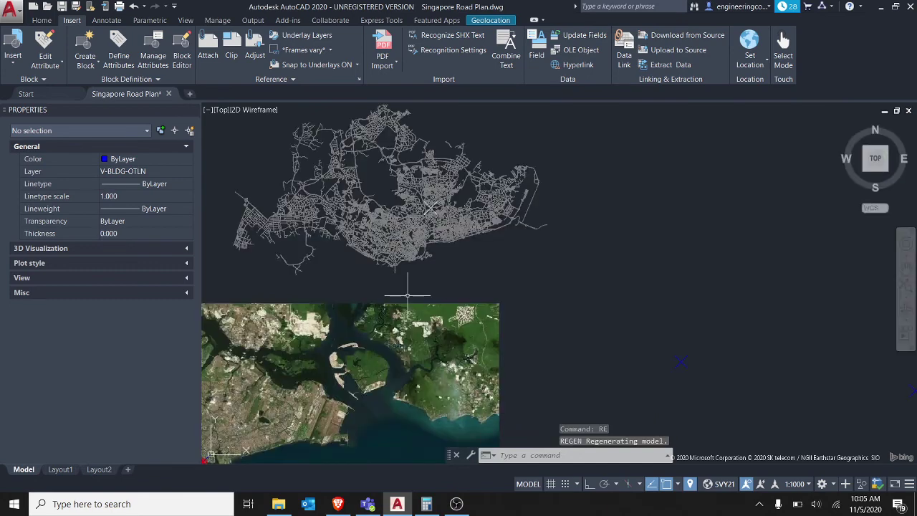
- Window-select the new point at 100000,10000 to check it, then reposition the view
click(876, 368)
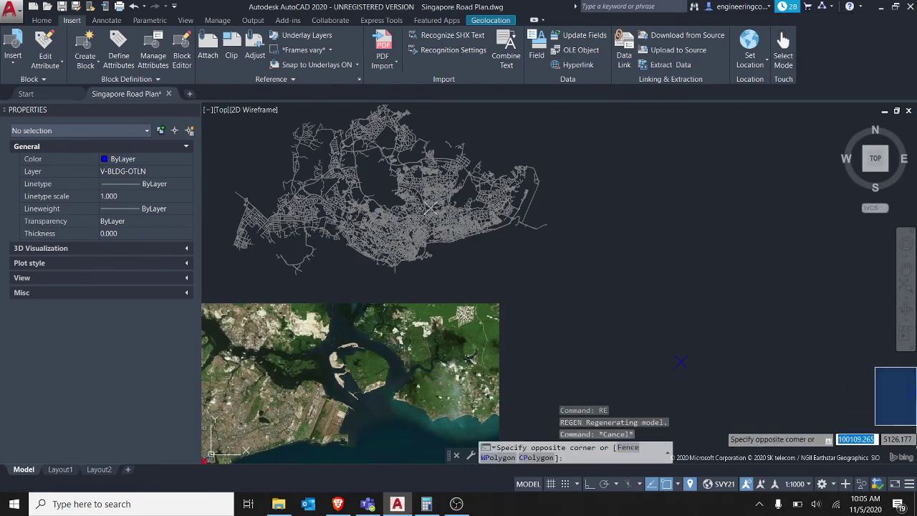
key(Escape)
middle_drag(835, 386, 718, 348)
click(733, 327)
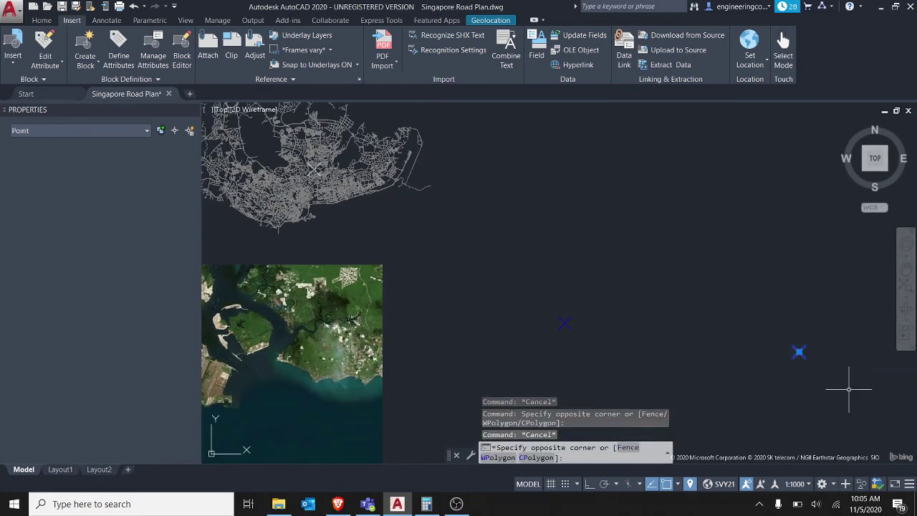
click(849, 383)
key(Escape)
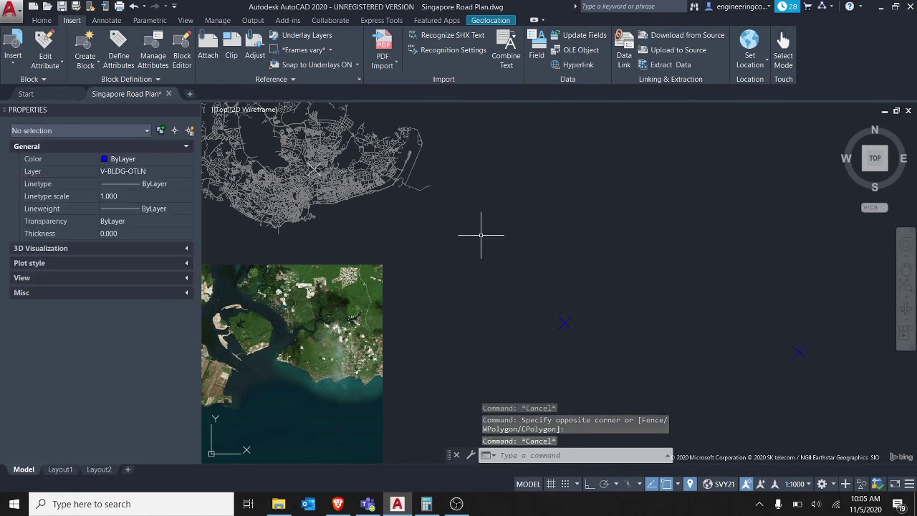
middle_drag(480, 235, 540, 264)
click(456, 503)
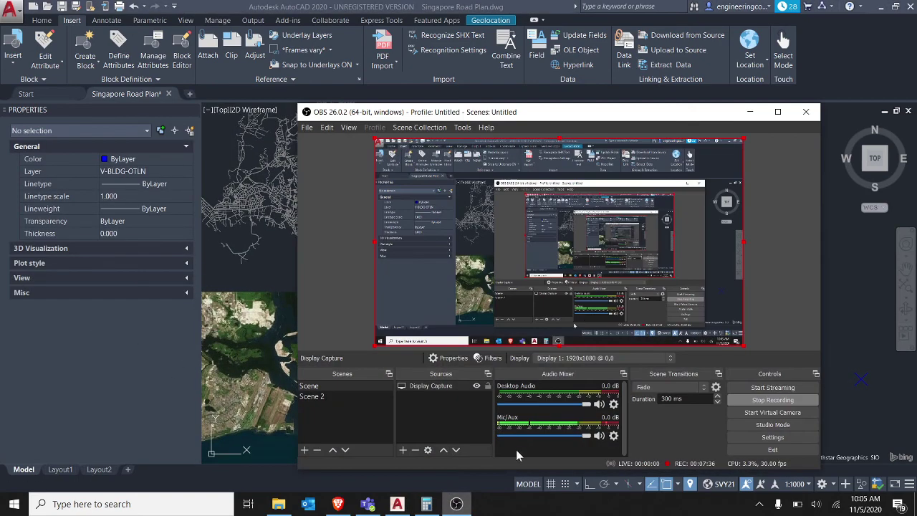